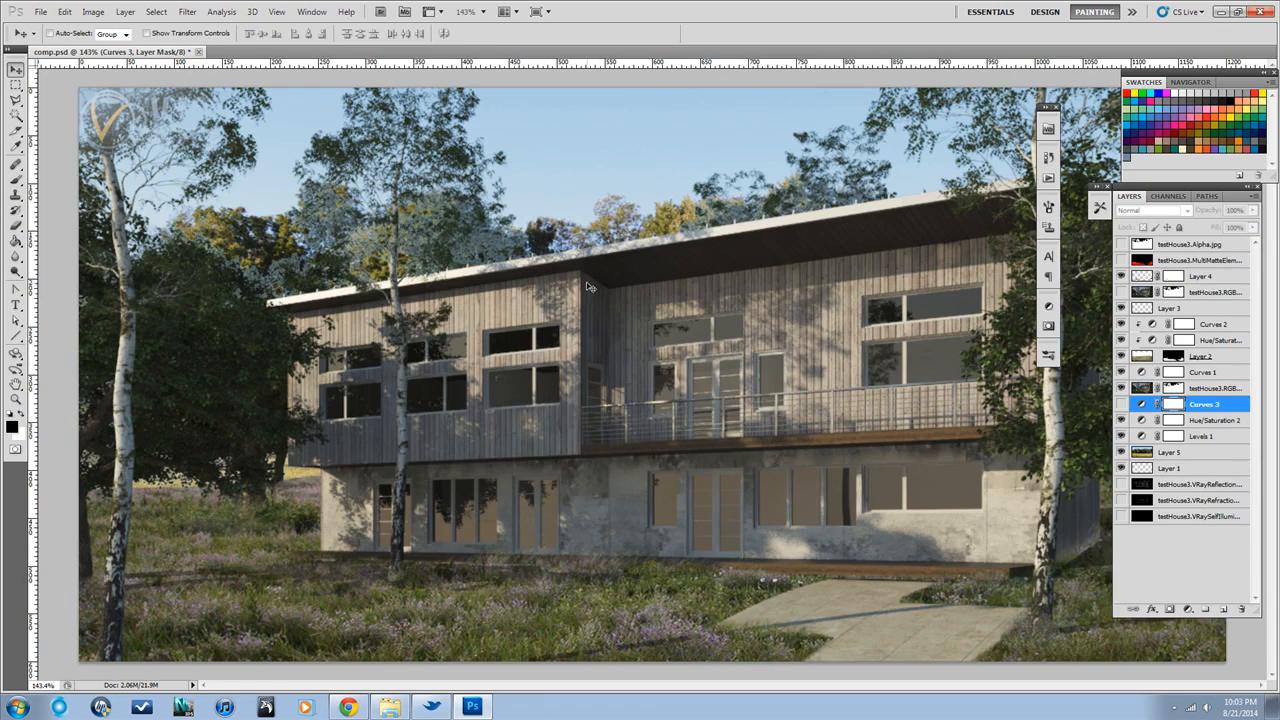
# View the Layer 5 background photo on its own and compare it with the full composite.
pyautogui.press('z')
pyautogui.moveTo(583, 291); pyautogui.dragTo(565, 332)
pyautogui.press('v')
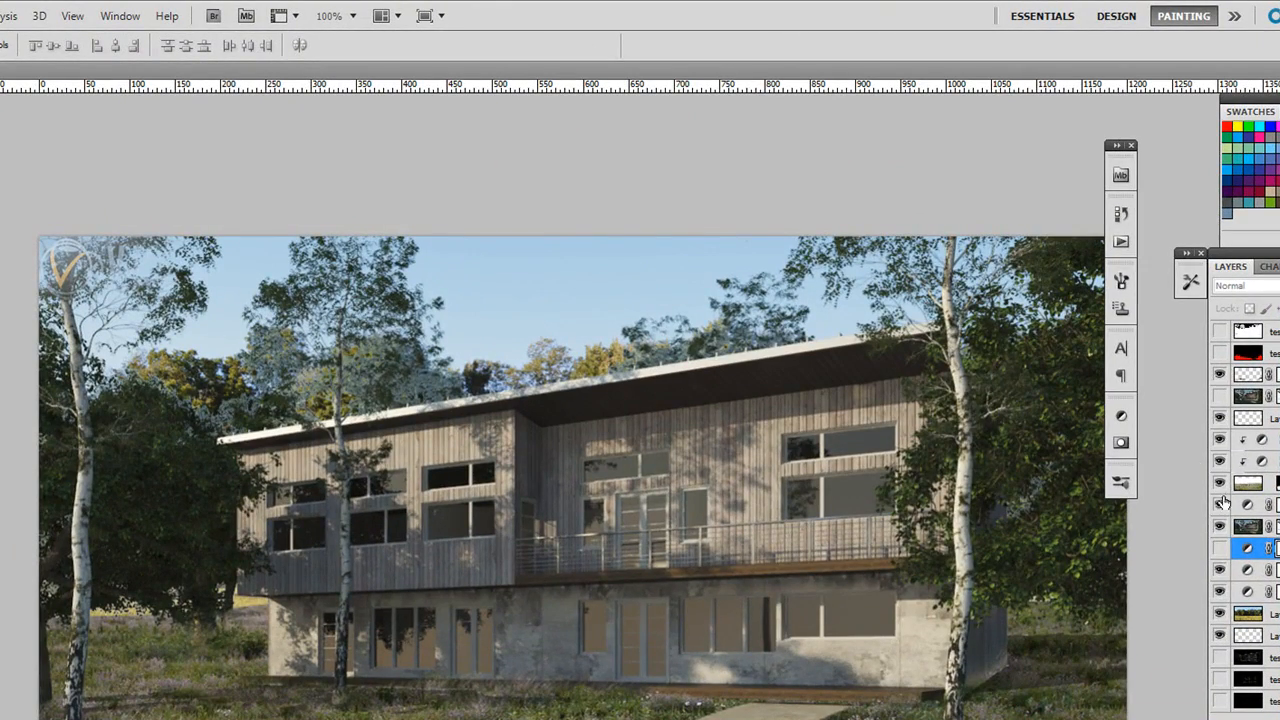
pyautogui.keyDown('alt'); pyautogui.click(1220, 615); pyautogui.keyUp('alt')
pyautogui.keyDown('alt'); pyautogui.click(1220, 616); pyautogui.keyUp('alt')
pyautogui.keyDown('alt'); pyautogui.click(1220, 617); pyautogui.keyUp('alt')
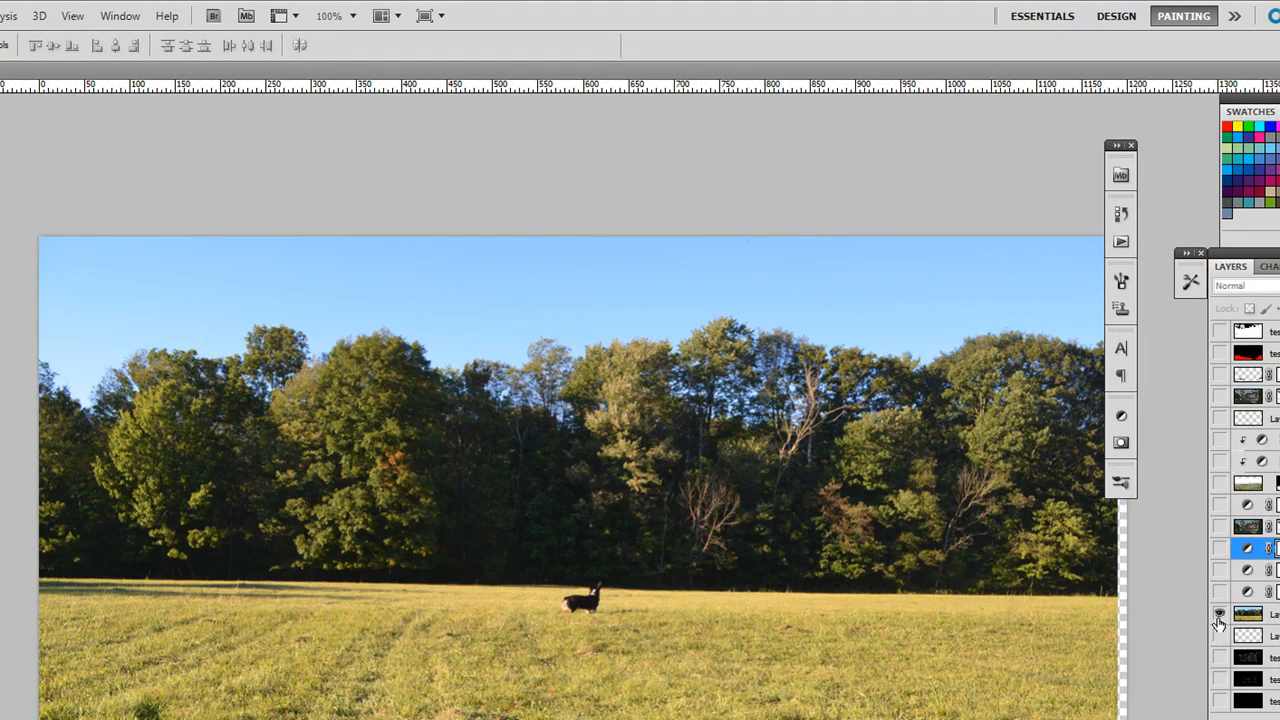
pyautogui.keyDown('alt'); pyautogui.click(1220, 616); pyautogui.keyUp('alt')
pyautogui.keyDown('alt'); pyautogui.click(1220, 614); pyautogui.keyUp('alt')
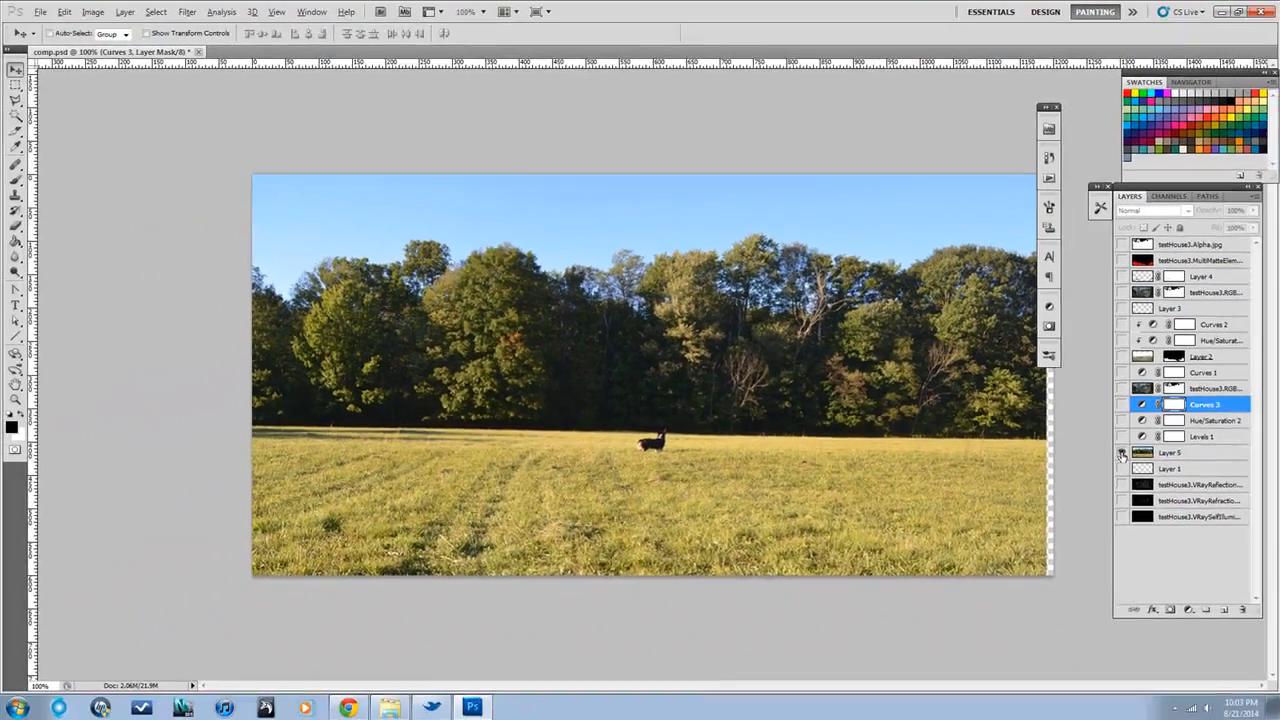
pyautogui.keyDown('alt'); pyautogui.click(1216, 612); pyautogui.keyUp('alt')
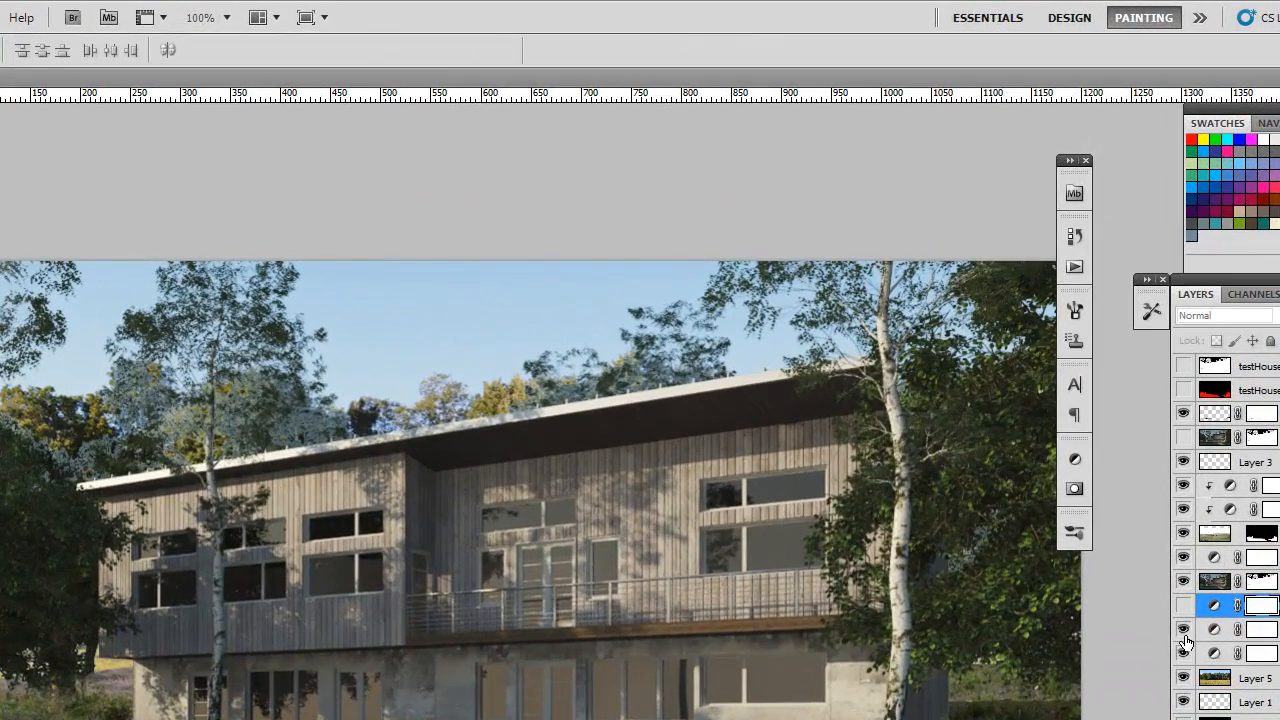
# Compare the composite with and without the Levels 1 and Hue/Saturation 2 adjustments.
pyautogui.click(1184, 654)
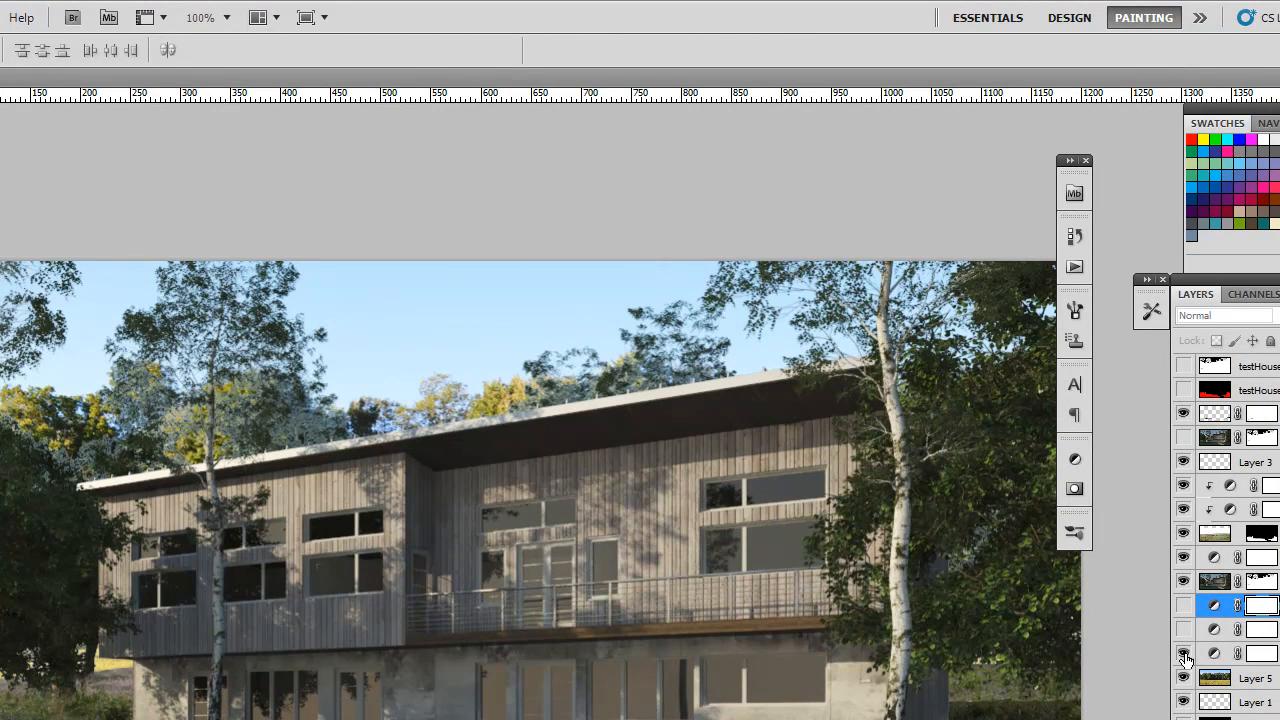
pyautogui.click(1184, 655)
pyautogui.click(1184, 654)
pyautogui.click(1184, 654)
pyautogui.click(1184, 629)
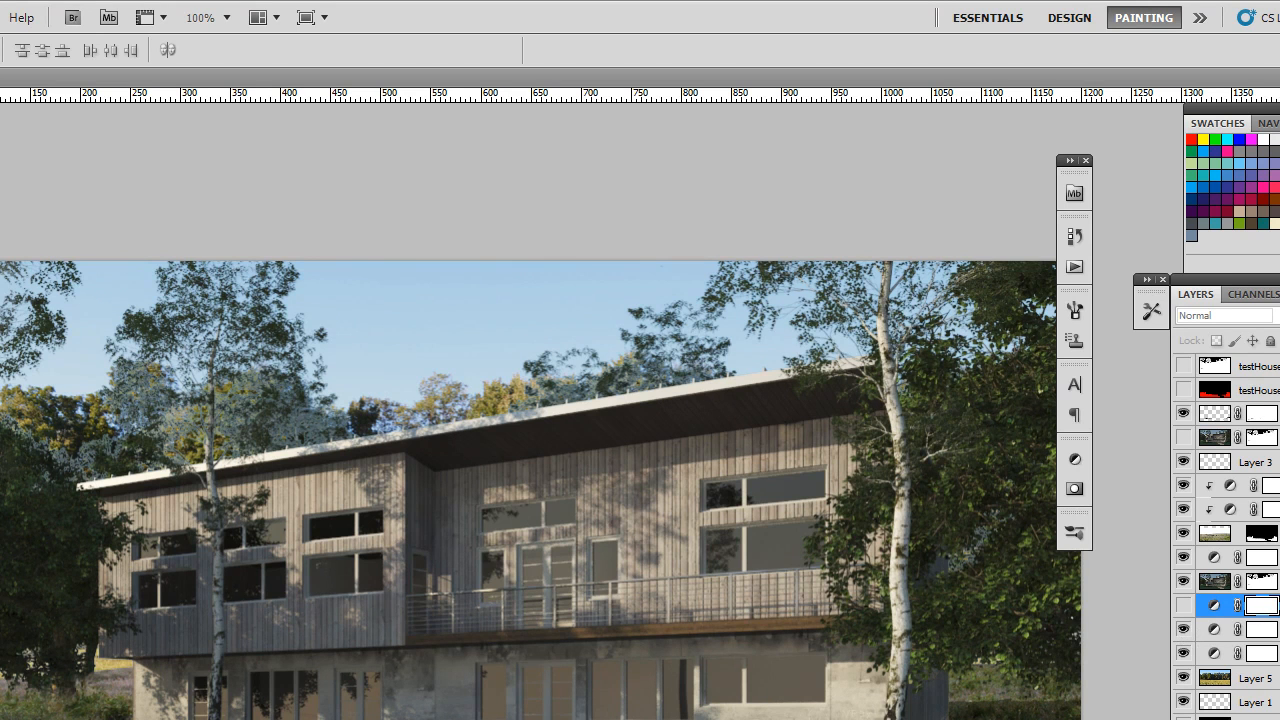
# Duplicate the visible masked testHouse3.RGB_color render layer and place the copy directly beneath Layer 5.
pyautogui.click(1222, 585)
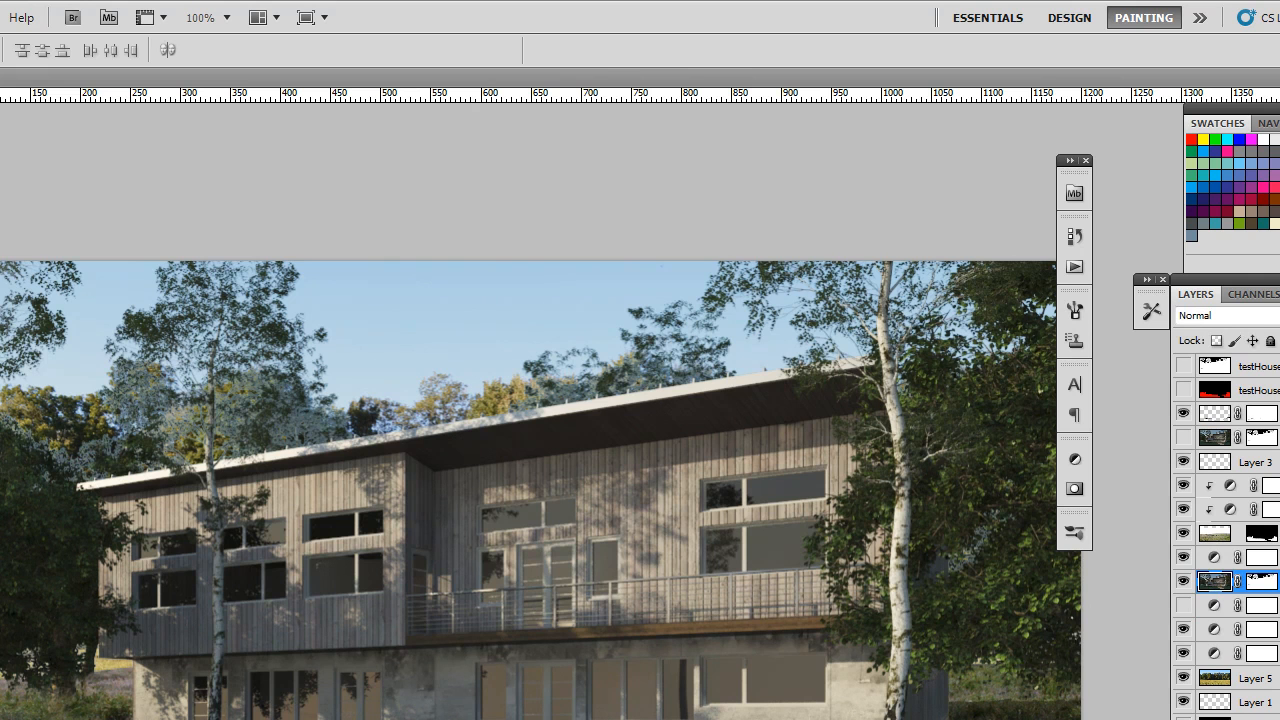
pyautogui.hotkey('ctrl', 'j')
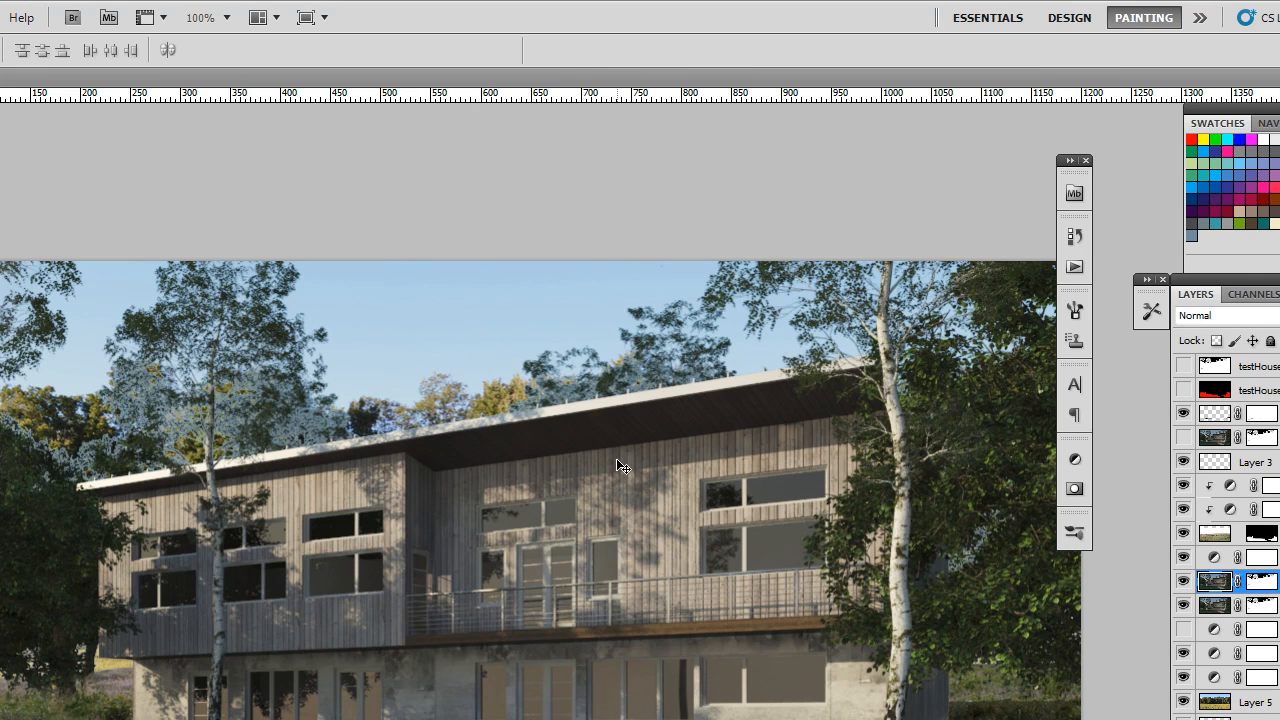
pyautogui.click(1183, 585)
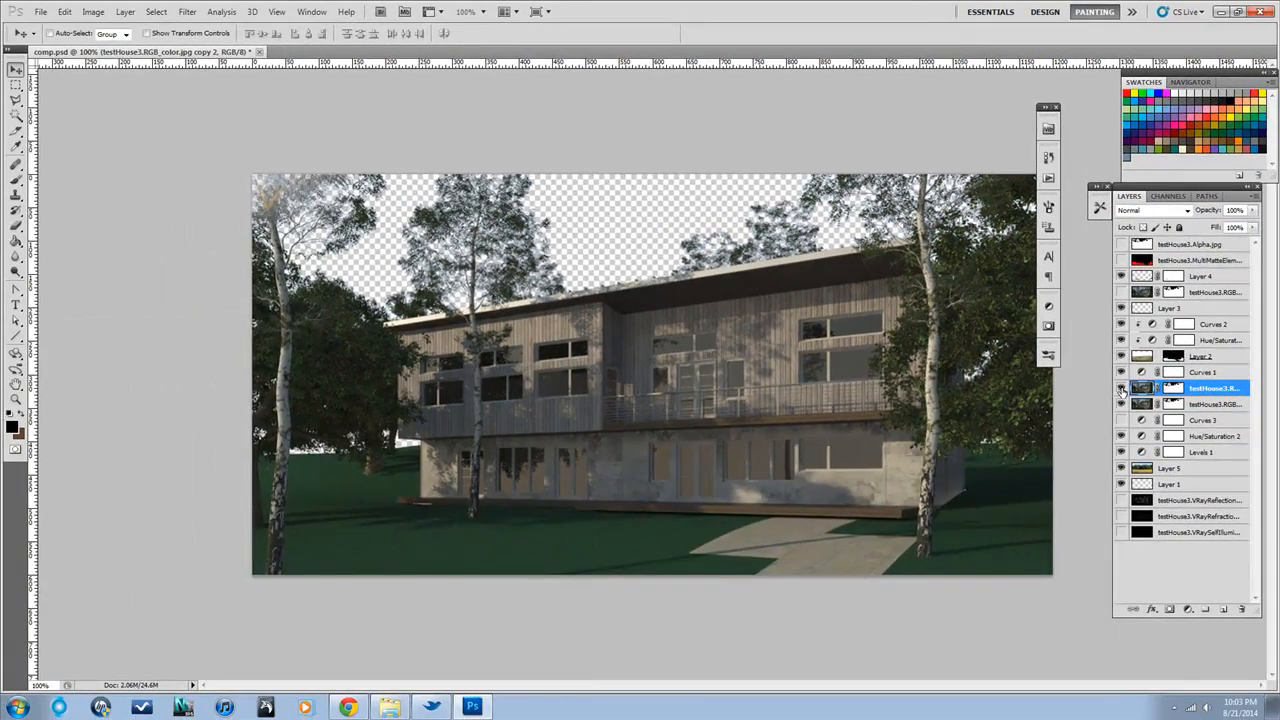
pyautogui.click(1121, 388)
pyautogui.click(1121, 388)
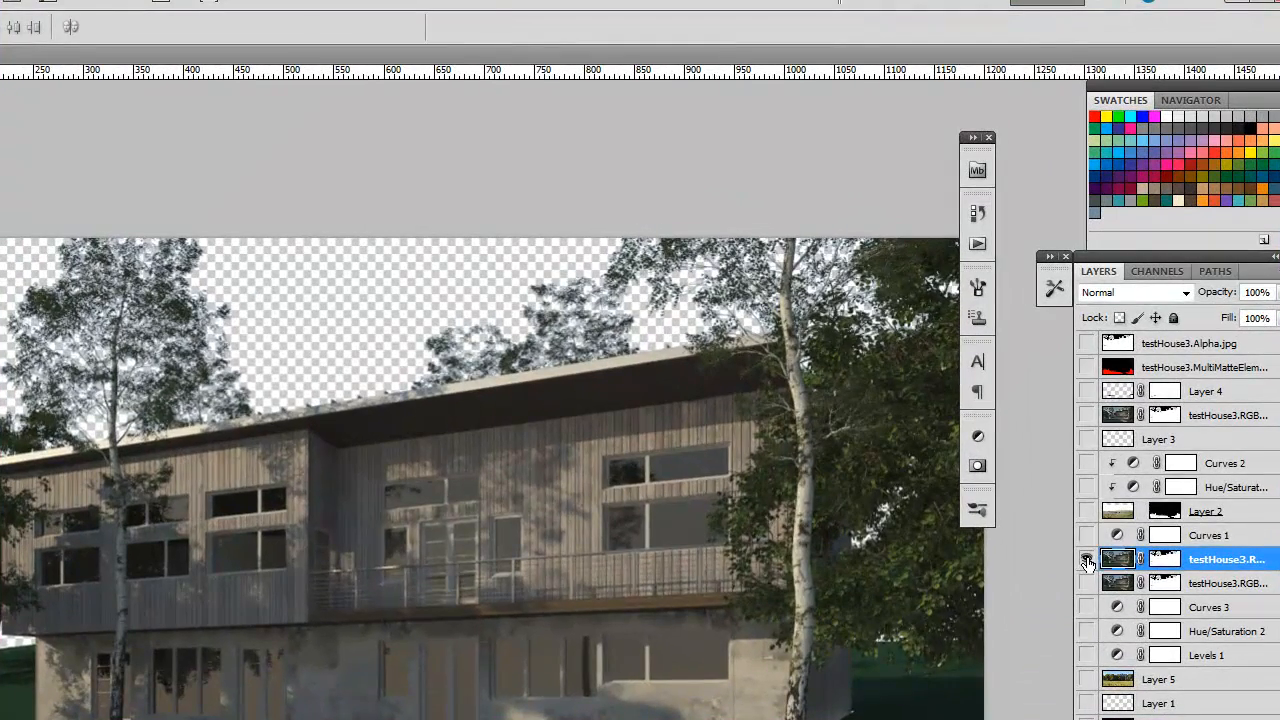
pyautogui.click(1121, 388)
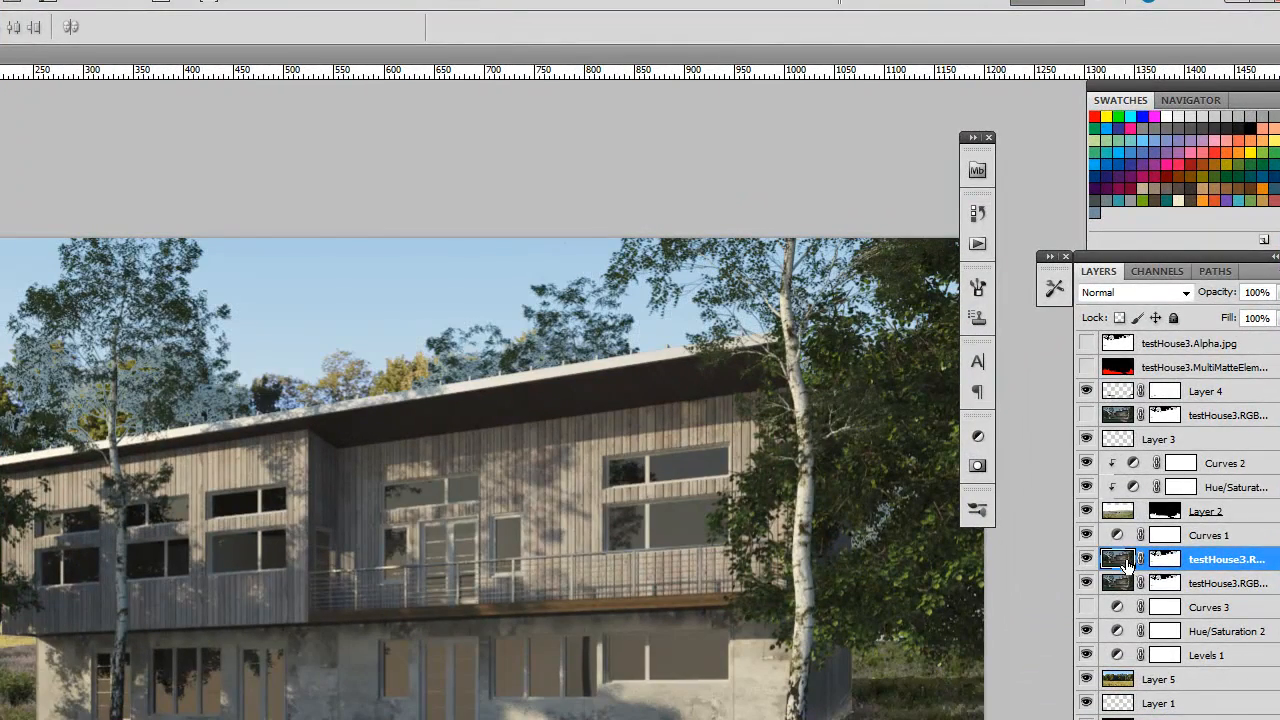
pyautogui.moveTo(1126, 565); pyautogui.dragTo(1137, 680)
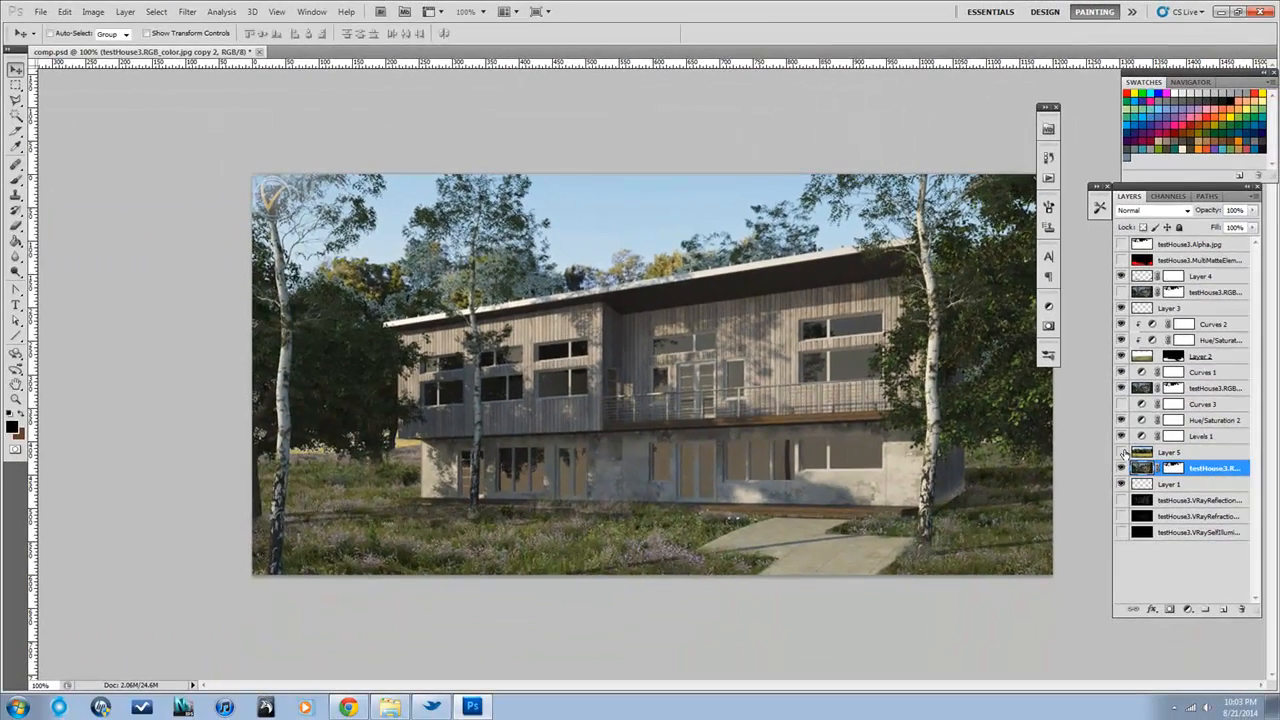
# Disable the layer mask on the render copy beneath Layer 5.
pyautogui.click(1121, 452)
pyautogui.click(1121, 452)
pyautogui.keyDown('shift'); pyautogui.click(1173, 468); pyautogui.keyUp('shift')
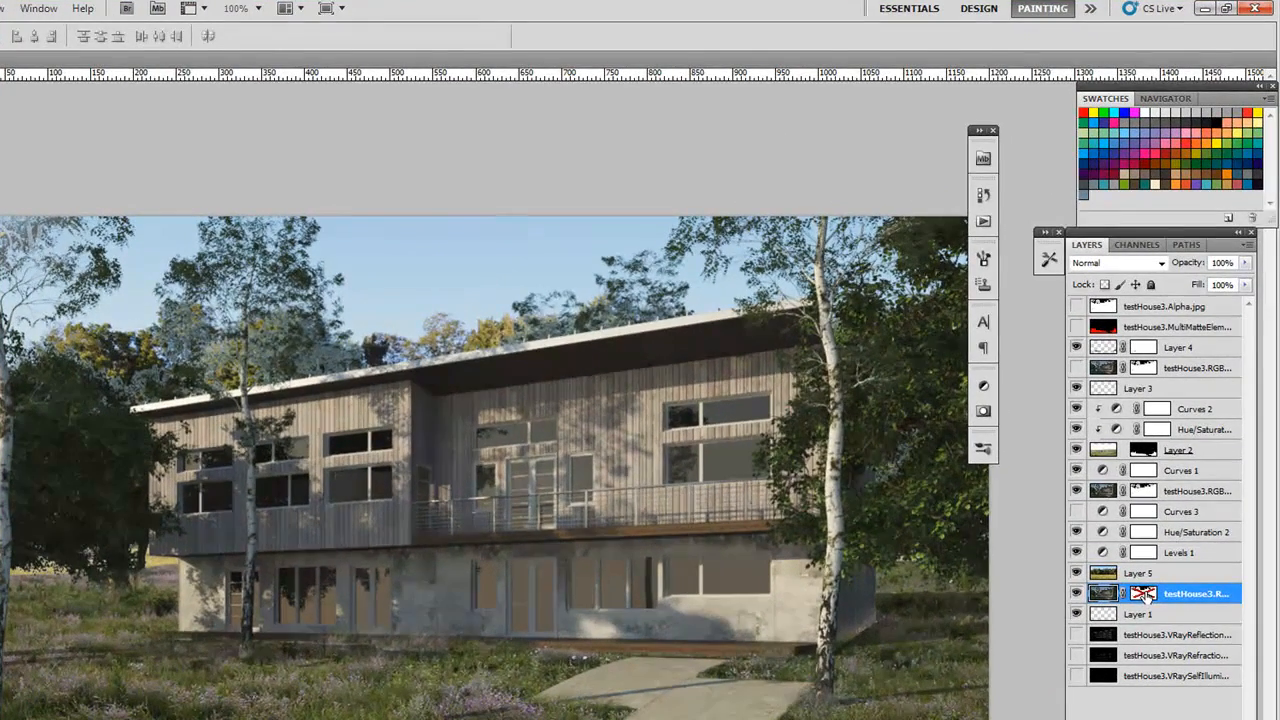
# Compare the unmasked render's sky with the background photo by toggling the visibility of the render copy and Layer 5.
pyautogui.click(1076, 593)
pyautogui.click(1076, 593)
pyautogui.click(1076, 593)
pyautogui.click(1076, 593)
pyautogui.keyDown('alt'); pyautogui.click(1076, 593); pyautogui.keyUp('alt')
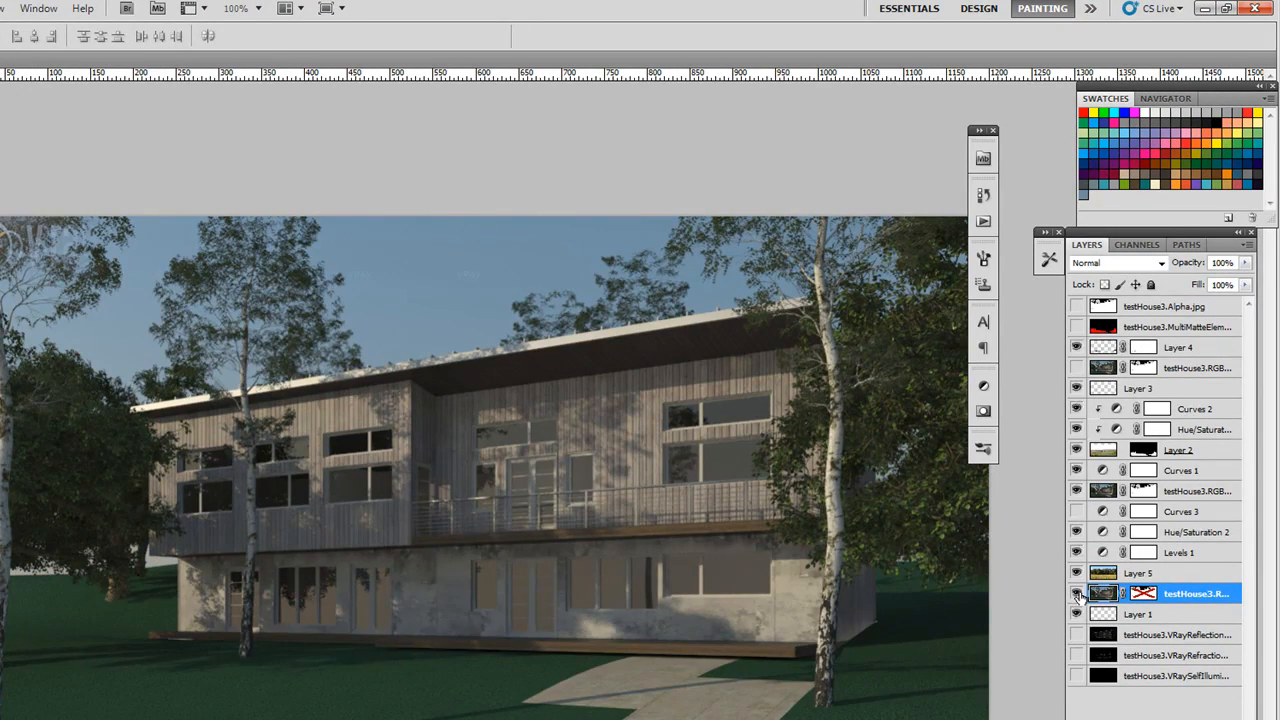
pyautogui.keyDown('alt'); pyautogui.click(1076, 593); pyautogui.keyUp('alt')
pyautogui.moveTo(1084, 596); pyautogui.dragTo(1107, 497)
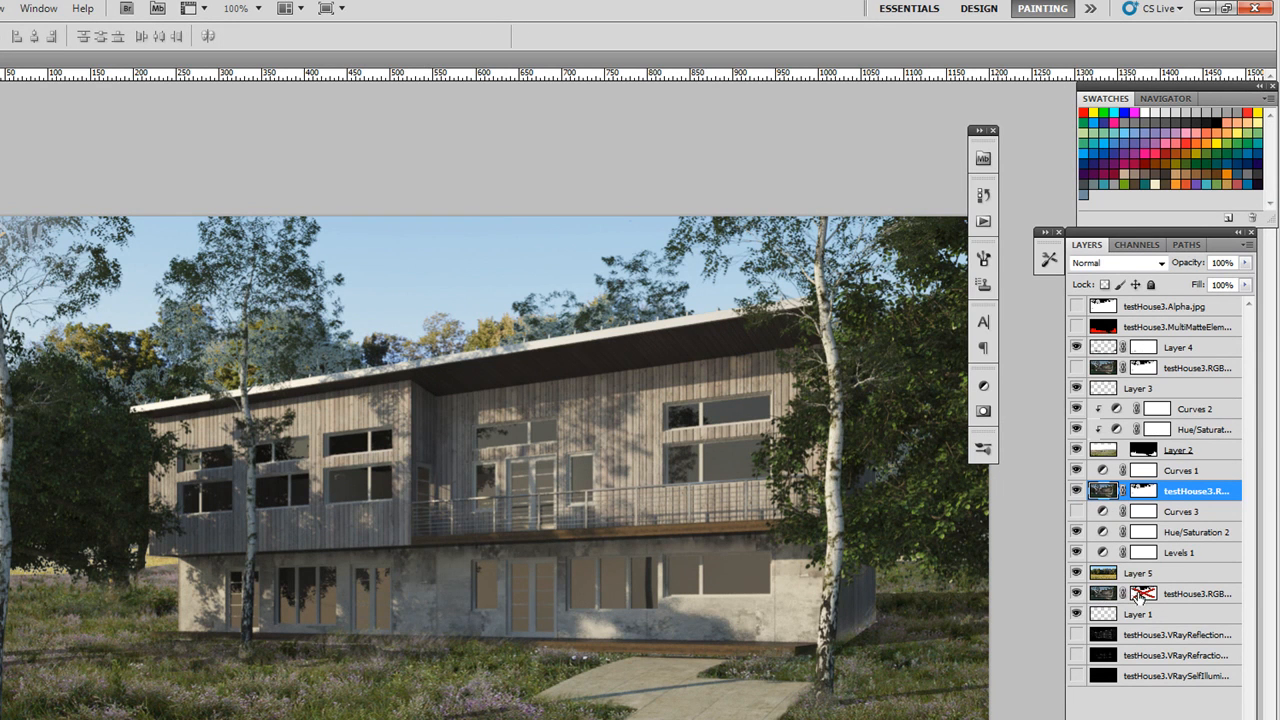
pyautogui.click(1077, 573)
pyautogui.click(1077, 594)
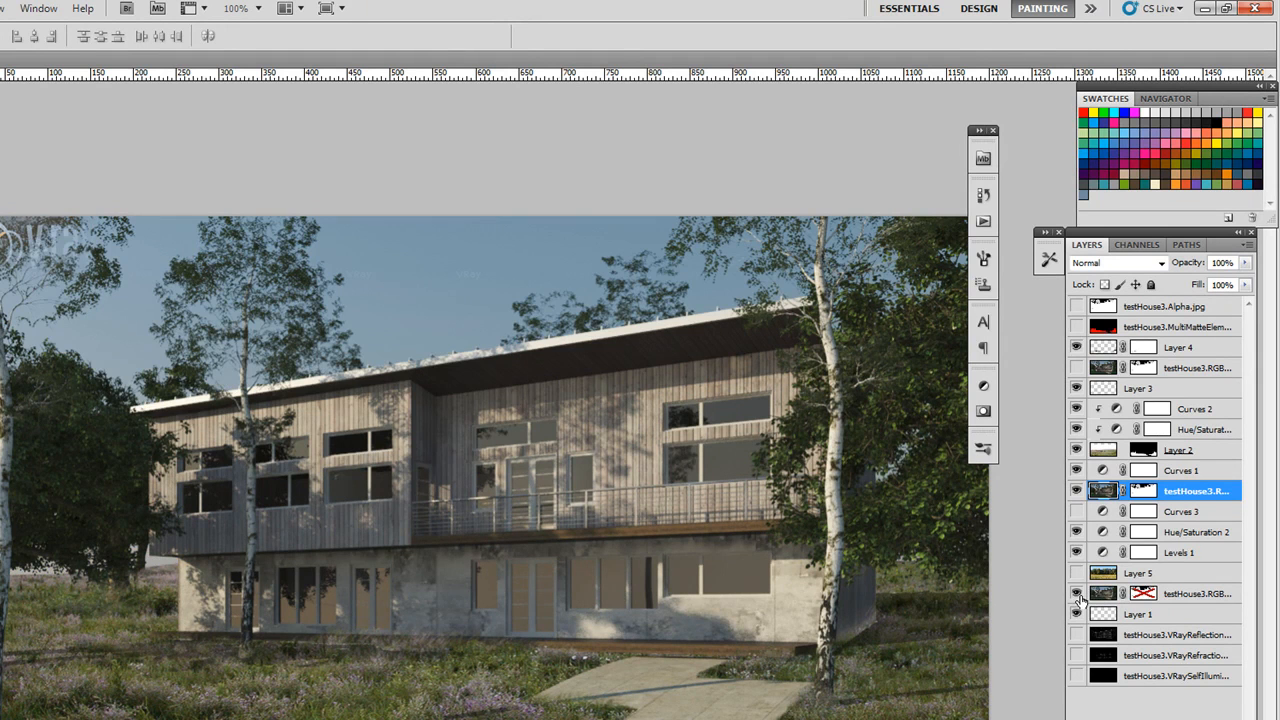
pyautogui.click(1077, 594)
pyautogui.click(1077, 594)
pyautogui.click(1077, 573)
# Lower the opacity of Layer 5 to 74% and compare the composite with and without it.
pyautogui.click(1101, 578)
pyautogui.click(1245, 262)
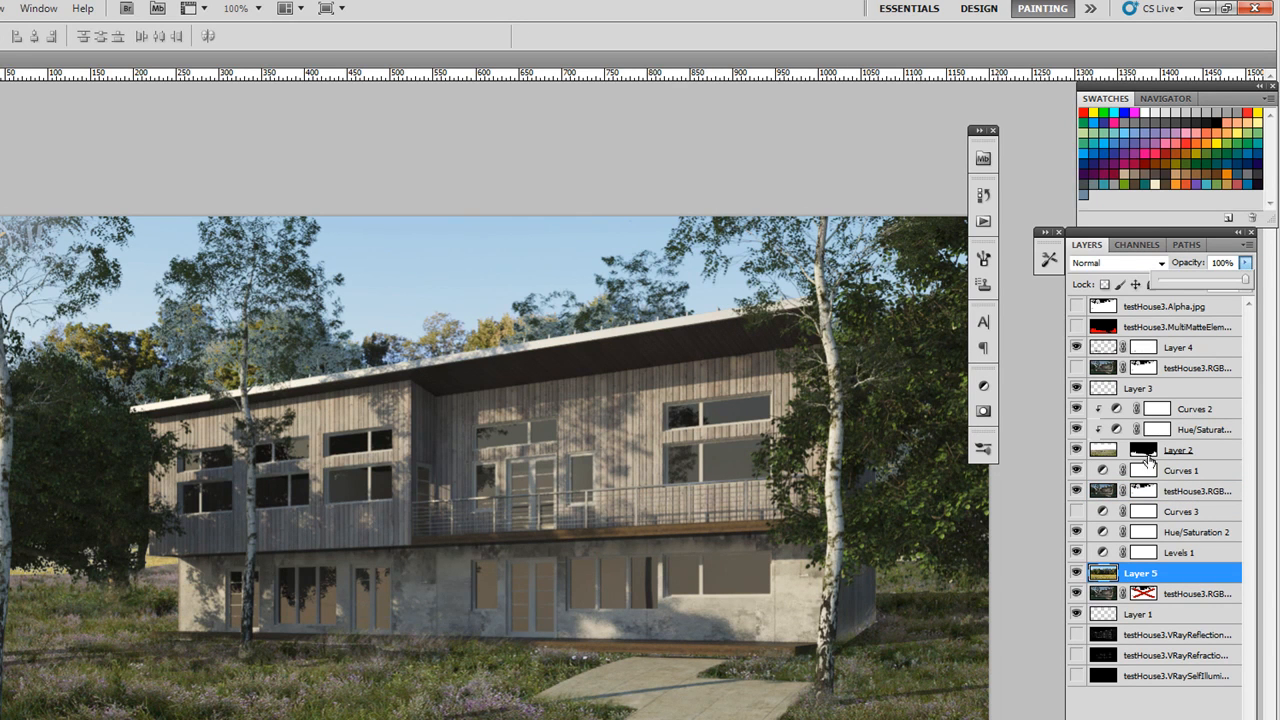
pyautogui.moveTo(1245, 283); pyautogui.dragTo(1227, 290)
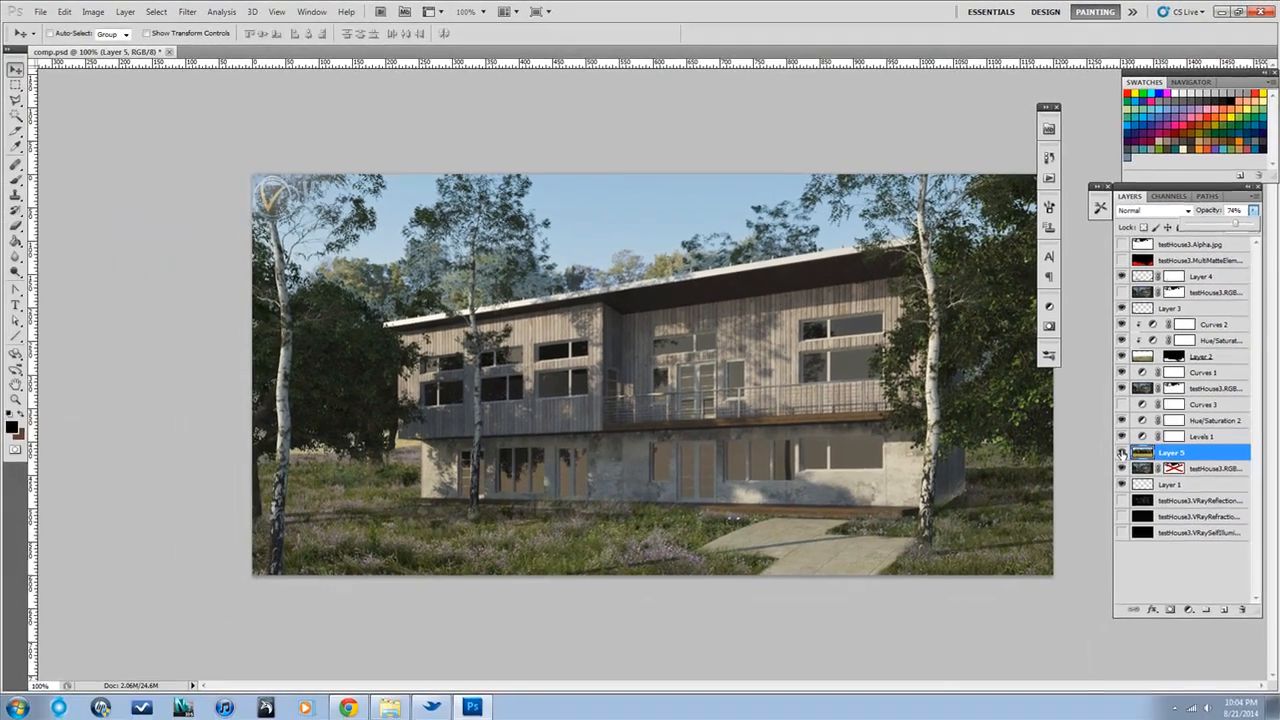
pyautogui.click(1077, 573)
pyautogui.click(1121, 453)
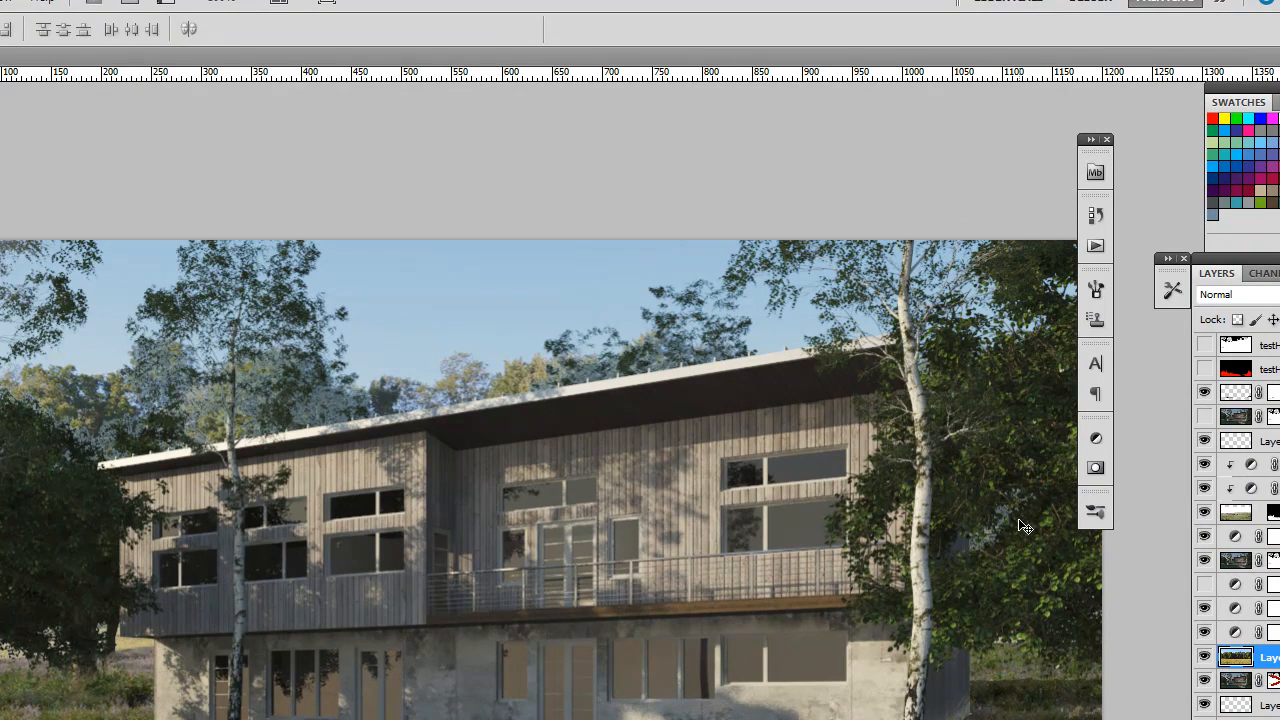
# Remove the layer mask from the testHouse3.RGB_color layer below Curves 1, applying it permanently to the layer.
pyautogui.press('z')
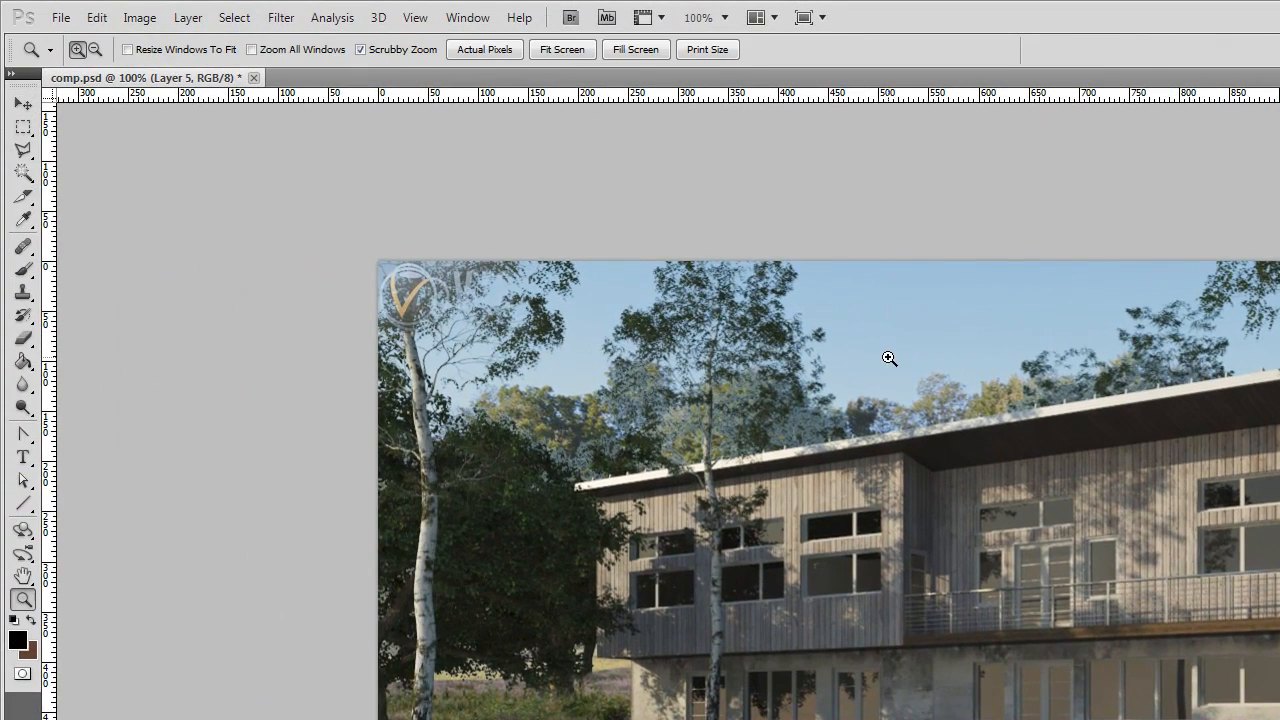
pyautogui.moveTo(908, 370); pyautogui.dragTo(901, 361)
pyautogui.press('v')
pyautogui.press('space')
pyautogui.press('z')
pyautogui.moveTo(768, 329); pyautogui.dragTo(839, 372)
pyautogui.press('v')
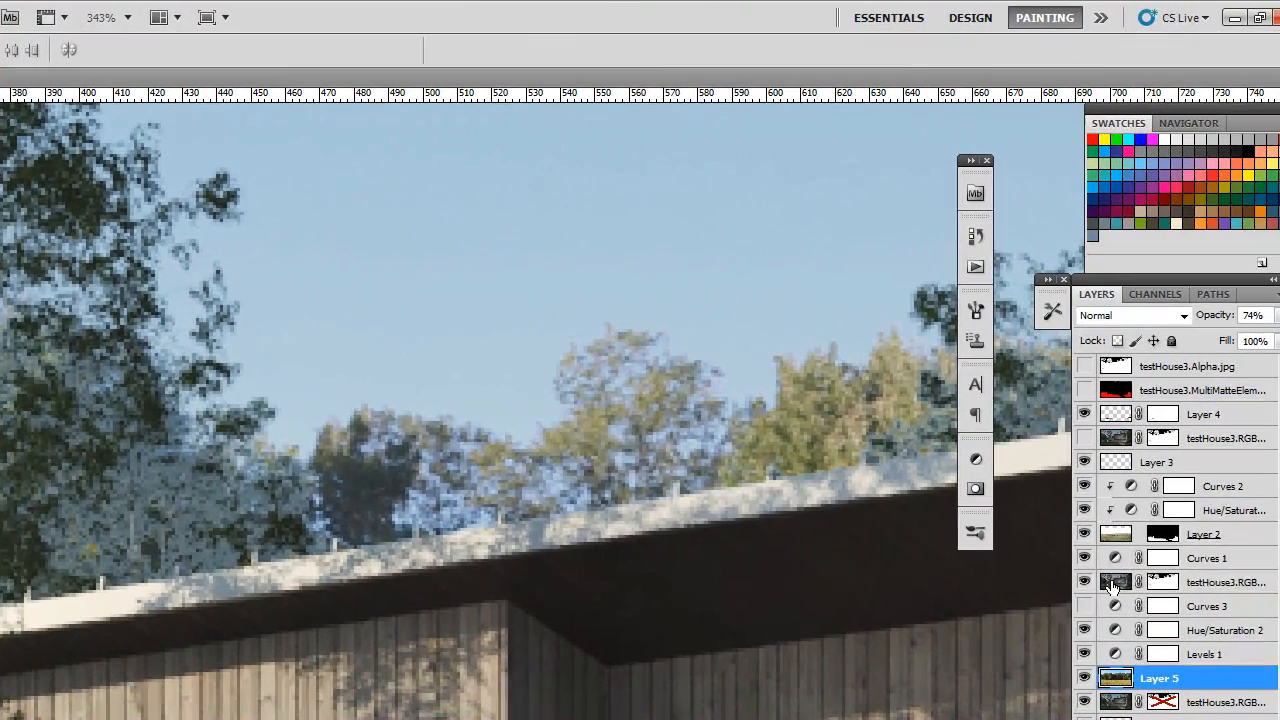
pyautogui.click(1214, 489)
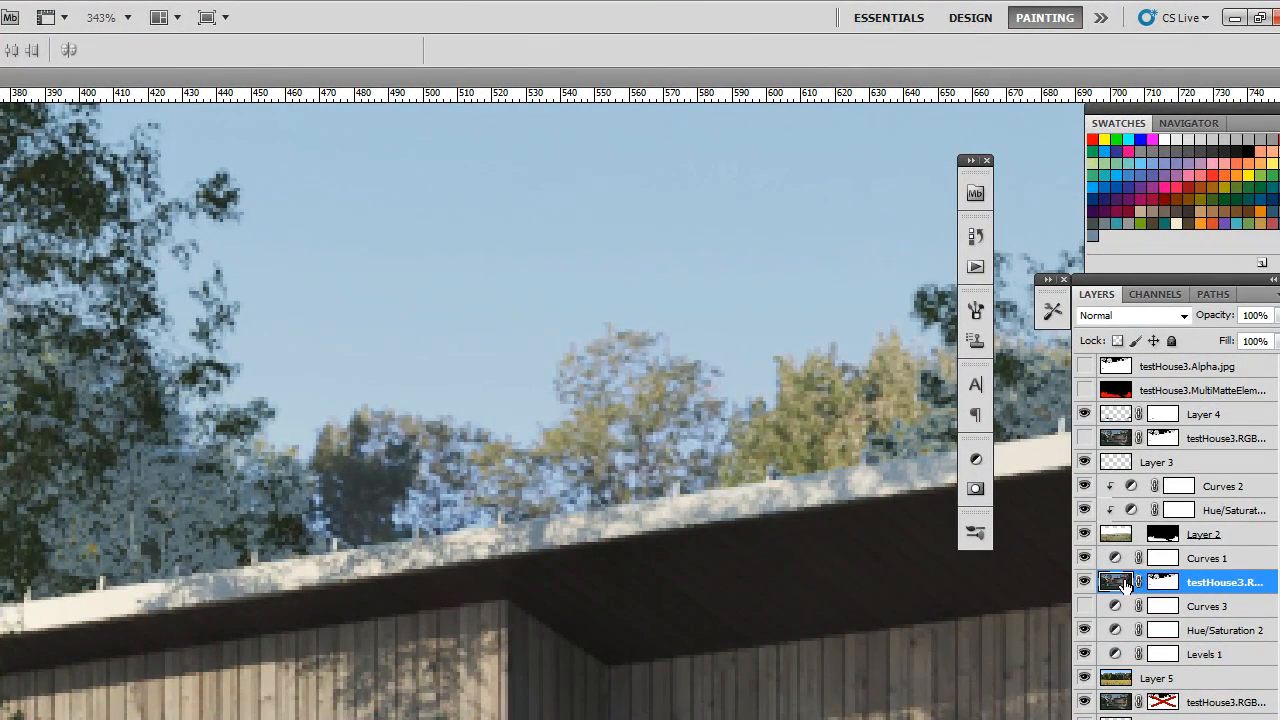
pyautogui.click(1163, 584)
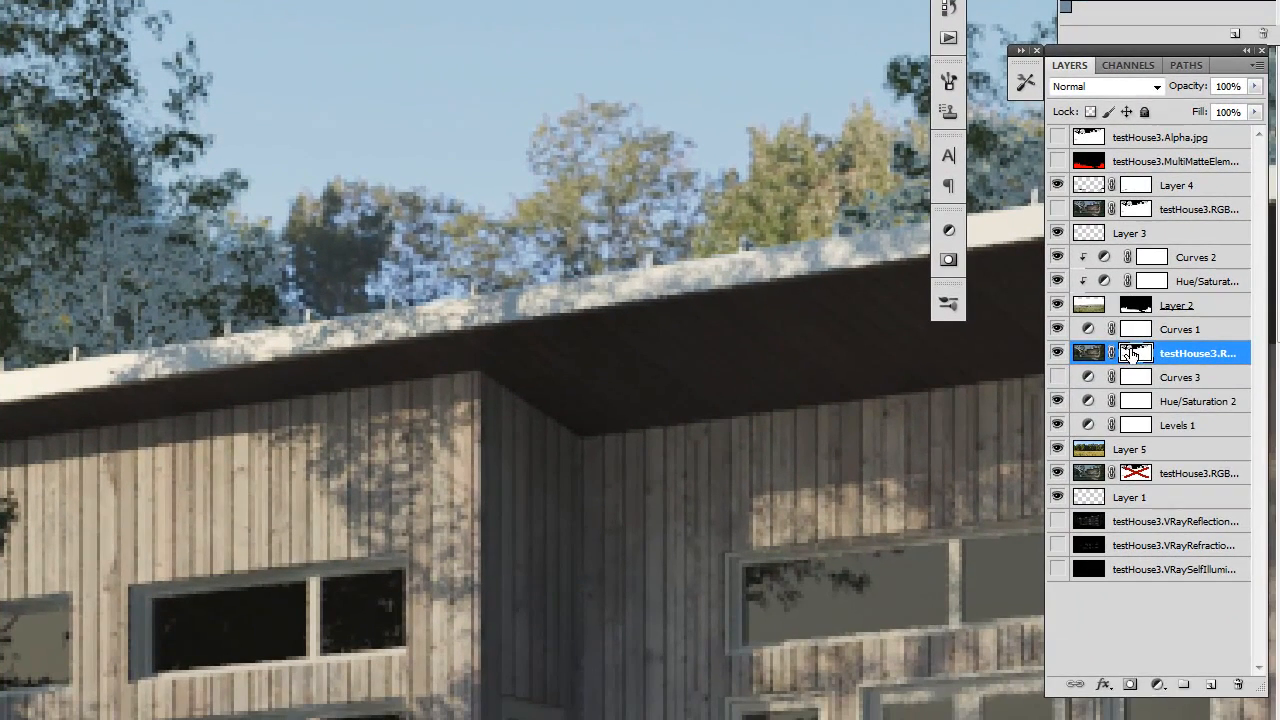
pyautogui.moveTo(1130, 352); pyautogui.dragTo(1244, 688)
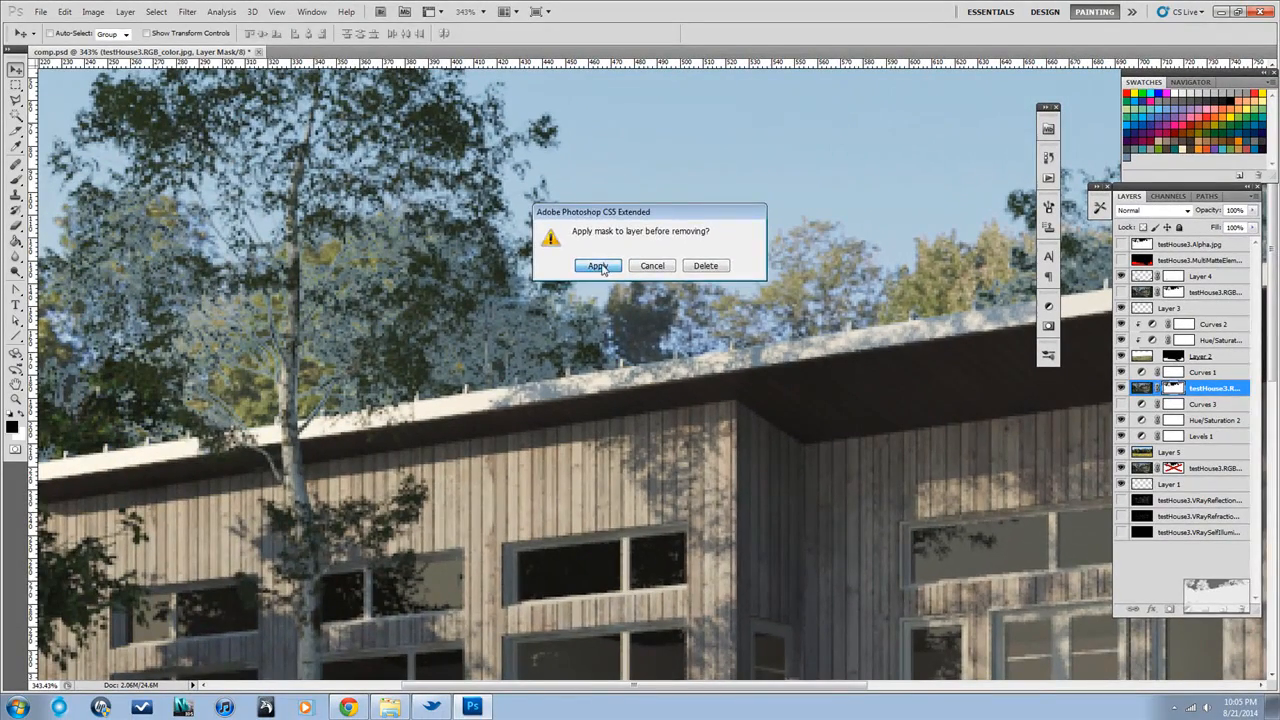
pyautogui.click(597, 266)
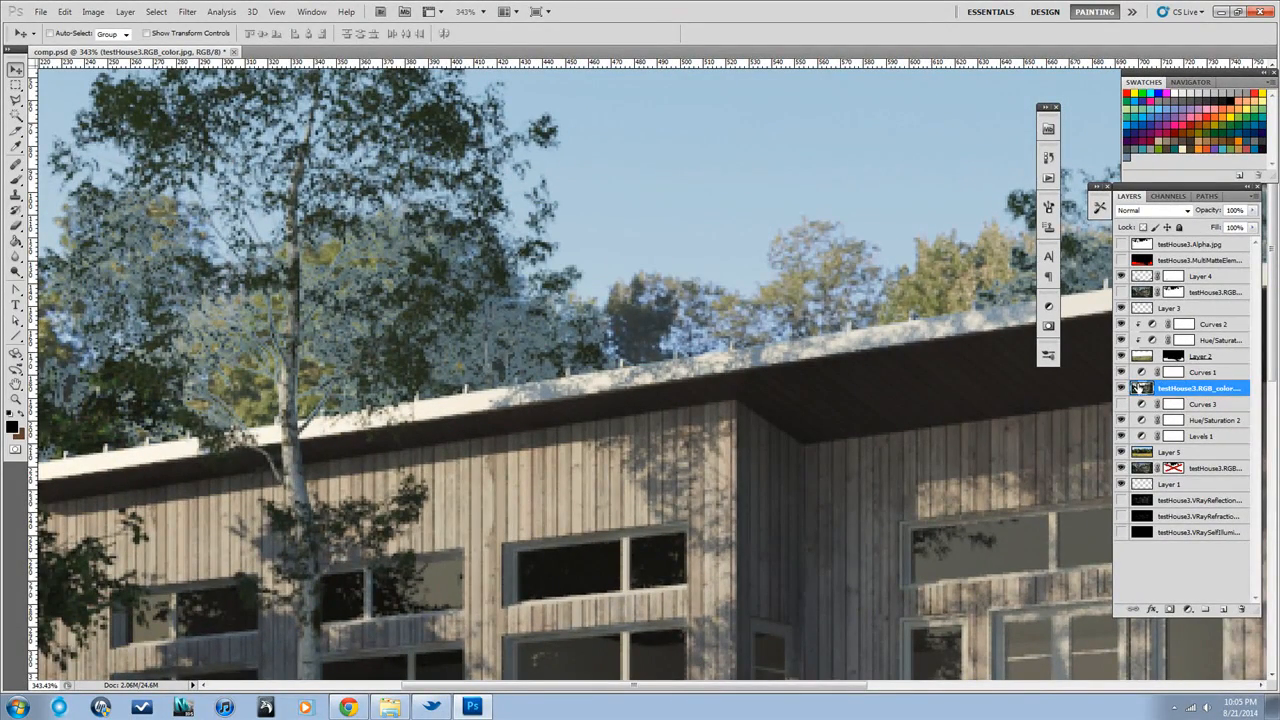
# View the cut-out render layer on its own to examine the fringes around the tree leaves.
pyautogui.keyDown('alt'); pyautogui.click(1121, 389); pyautogui.keyUp('alt')
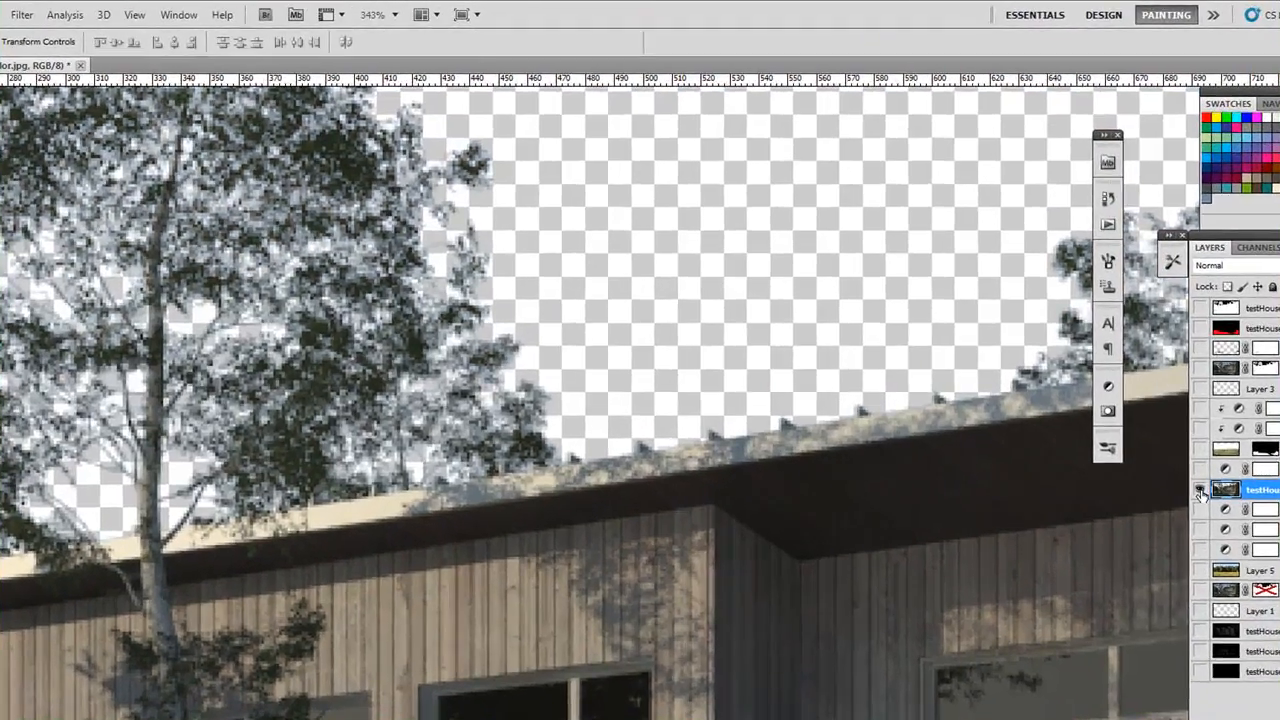
pyautogui.keyDown('alt'); pyautogui.click(1121, 389); pyautogui.keyUp('alt')
pyautogui.keyDown('alt'); pyautogui.click(1201, 491); pyautogui.keyUp('alt')
pyautogui.keyDown('alt'); pyautogui.click(1201, 491); pyautogui.keyUp('alt')
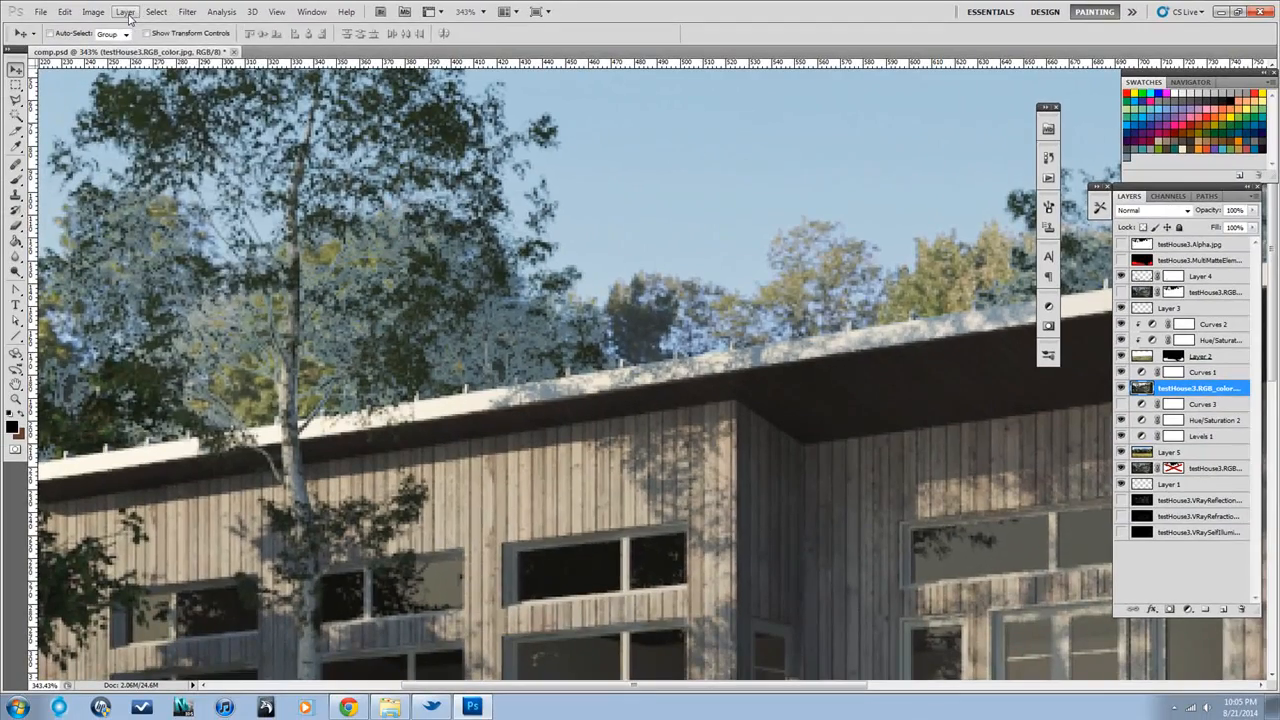
# Try Remove White Matte on the cut-out render layer and undo it.
pyautogui.click(125, 12)
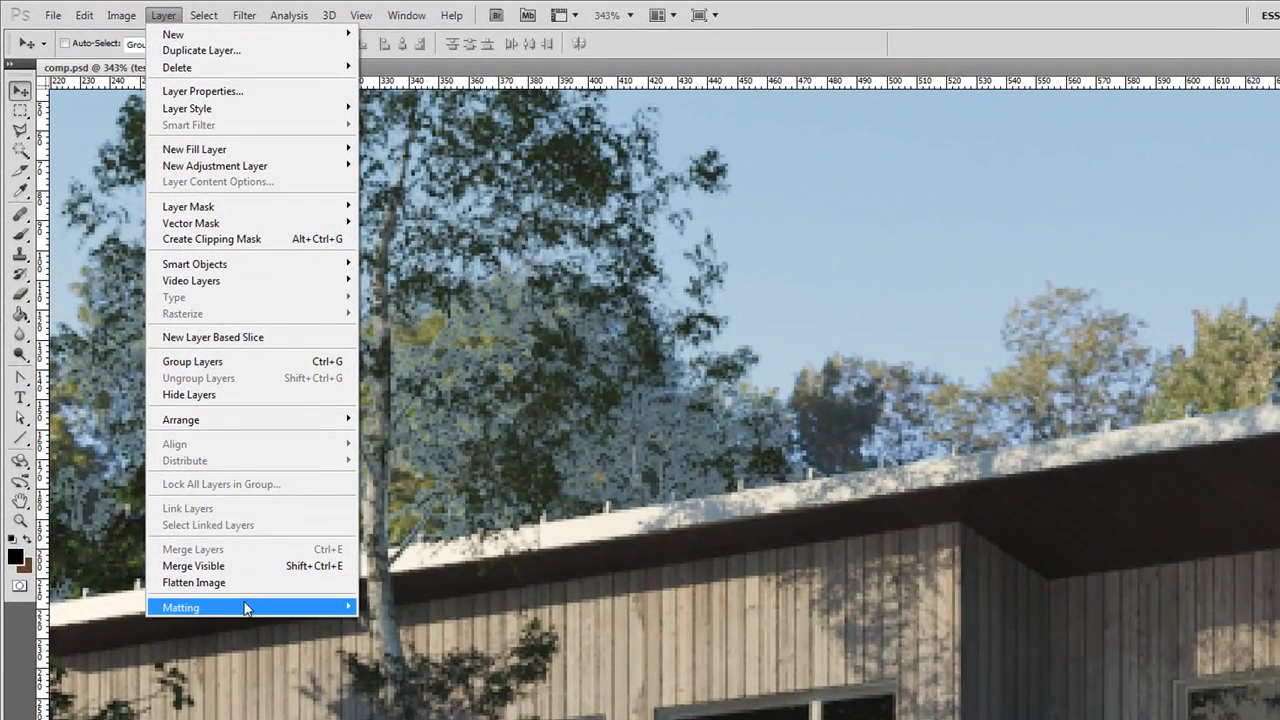
pyautogui.moveTo(243, 609)
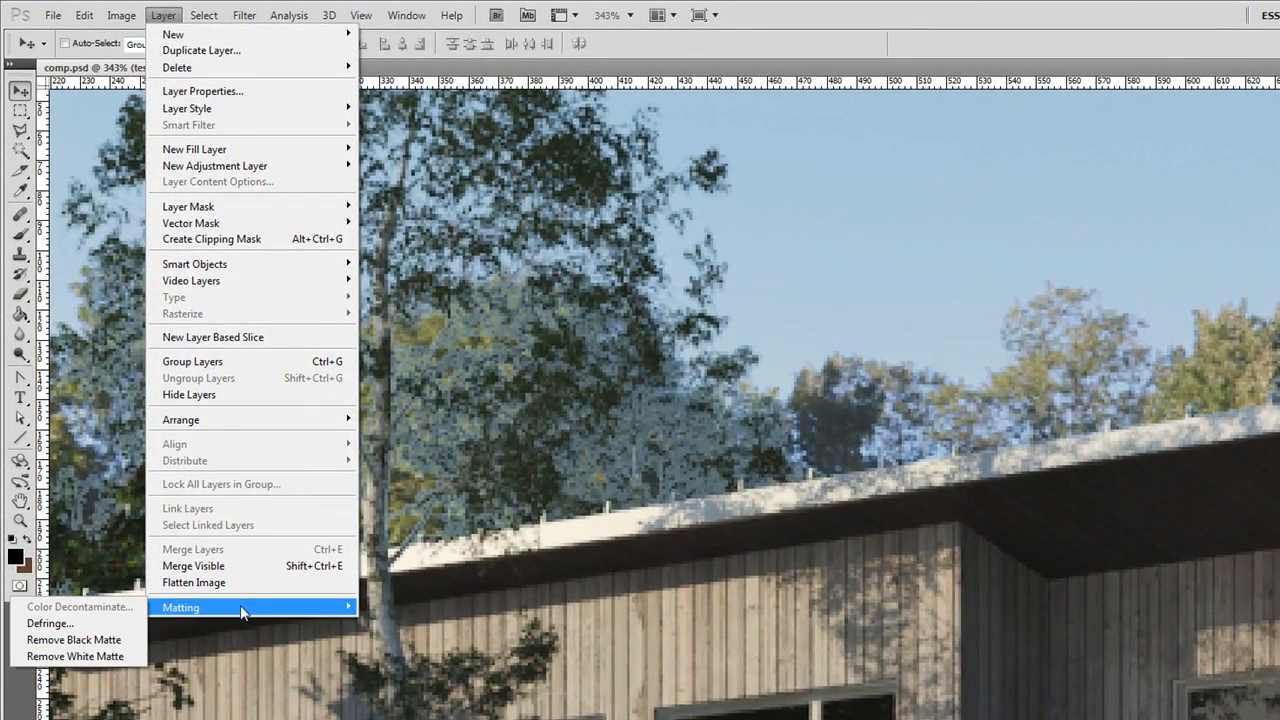
pyautogui.click(92, 656)
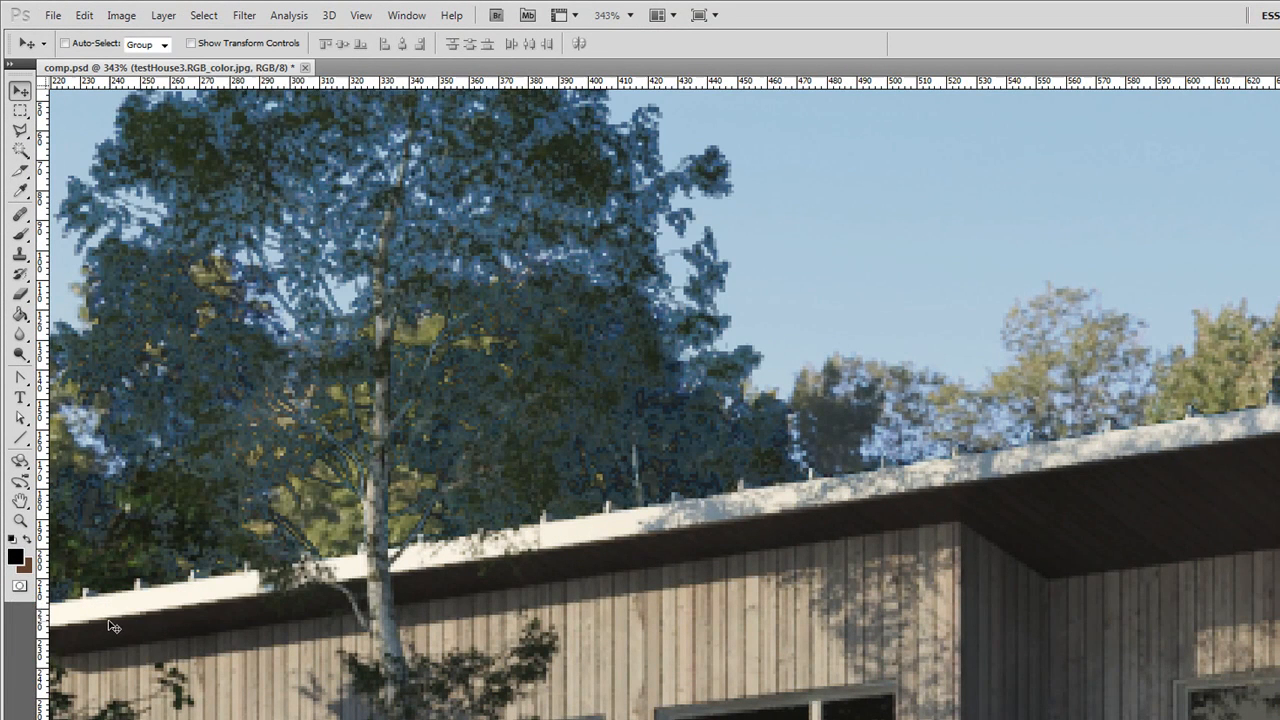
pyautogui.hotkey('ctrl', 'z')
# Defringe the cut-out render layer with a width of 1 pixel and examine the tree edges above the roof.
pyautogui.click(163, 15)
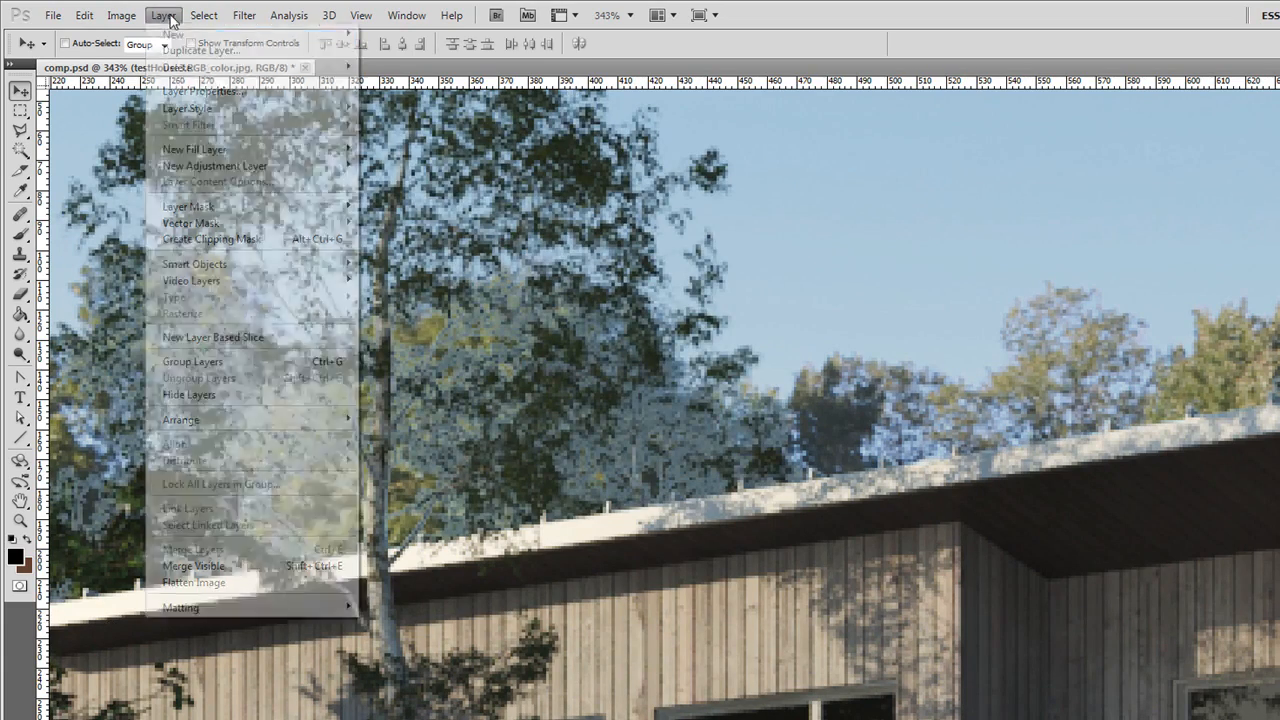
pyautogui.moveTo(180, 607)
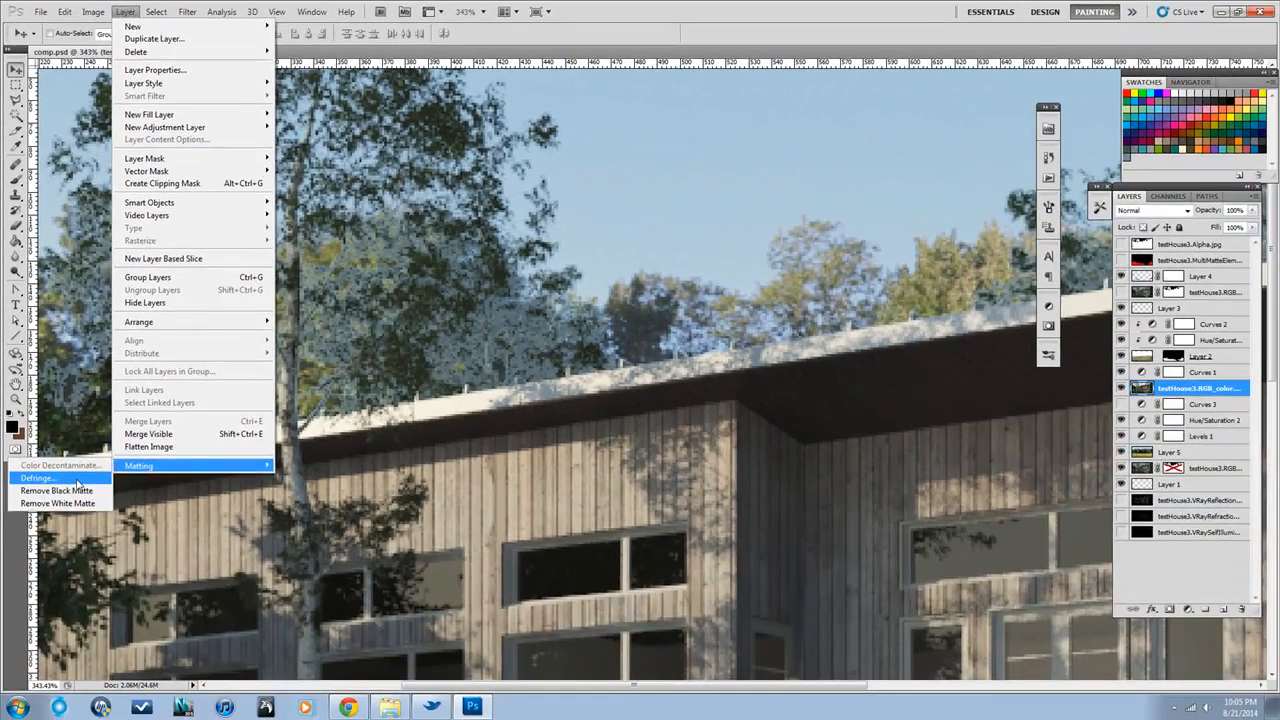
pyautogui.click(78, 484)
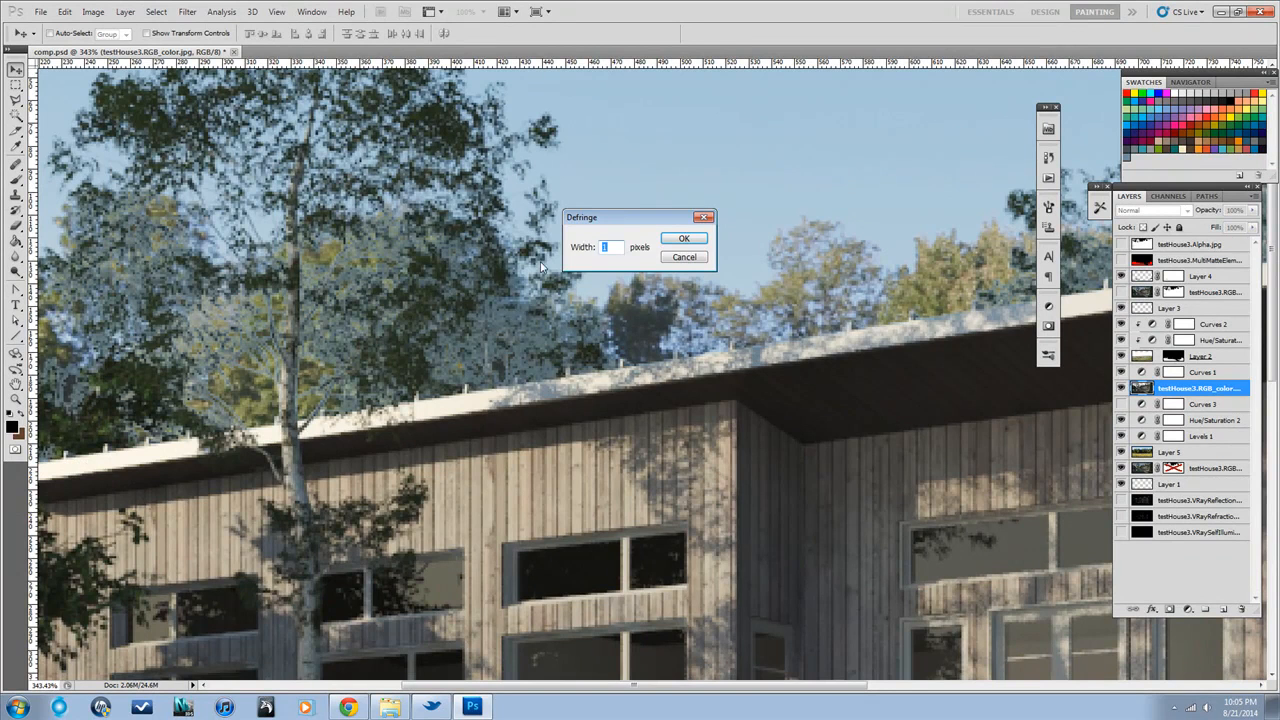
pyautogui.click(677, 240)
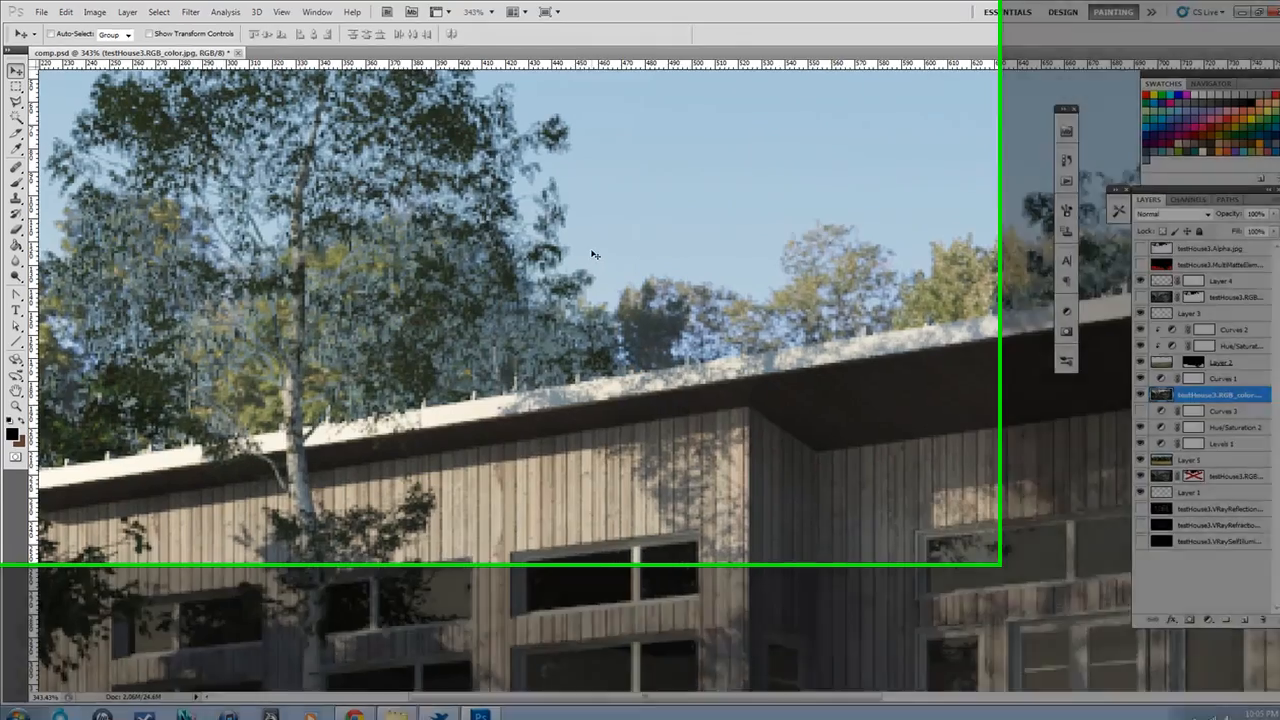
pyautogui.press('z')
pyautogui.moveTo(560, 246); pyautogui.dragTo(523, 266)
pyautogui.moveTo(685, 348); pyautogui.dragTo(747, 337)
pyautogui.press('v')
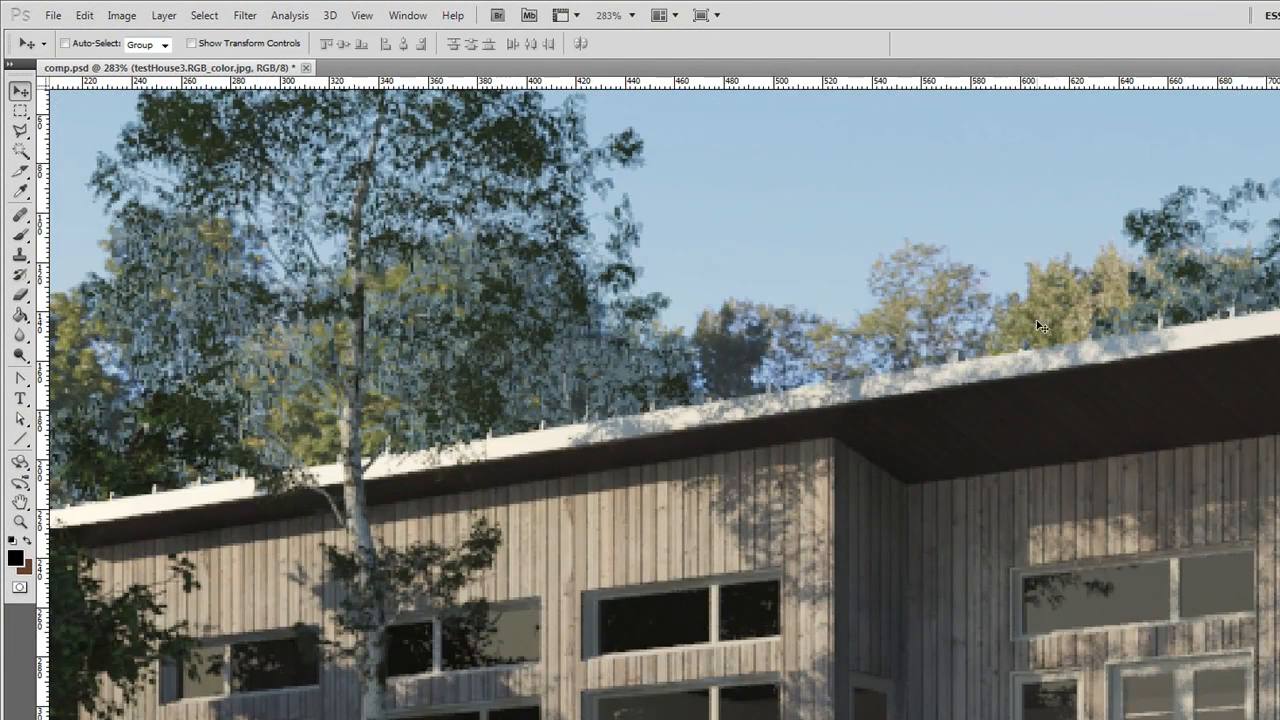
# Try Remove Black Matte on the cut-out render layer and undo the accidental duplication of that layer.
pyautogui.click(163, 15)
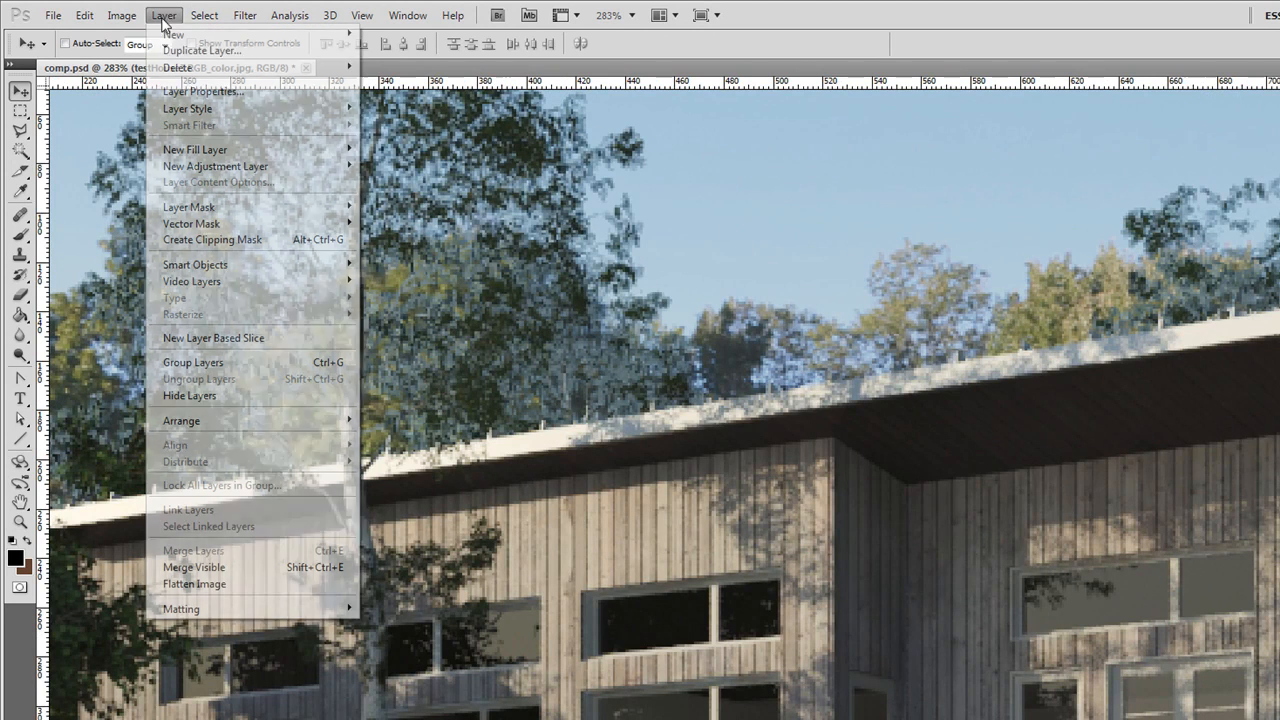
pyautogui.moveTo(209, 608)
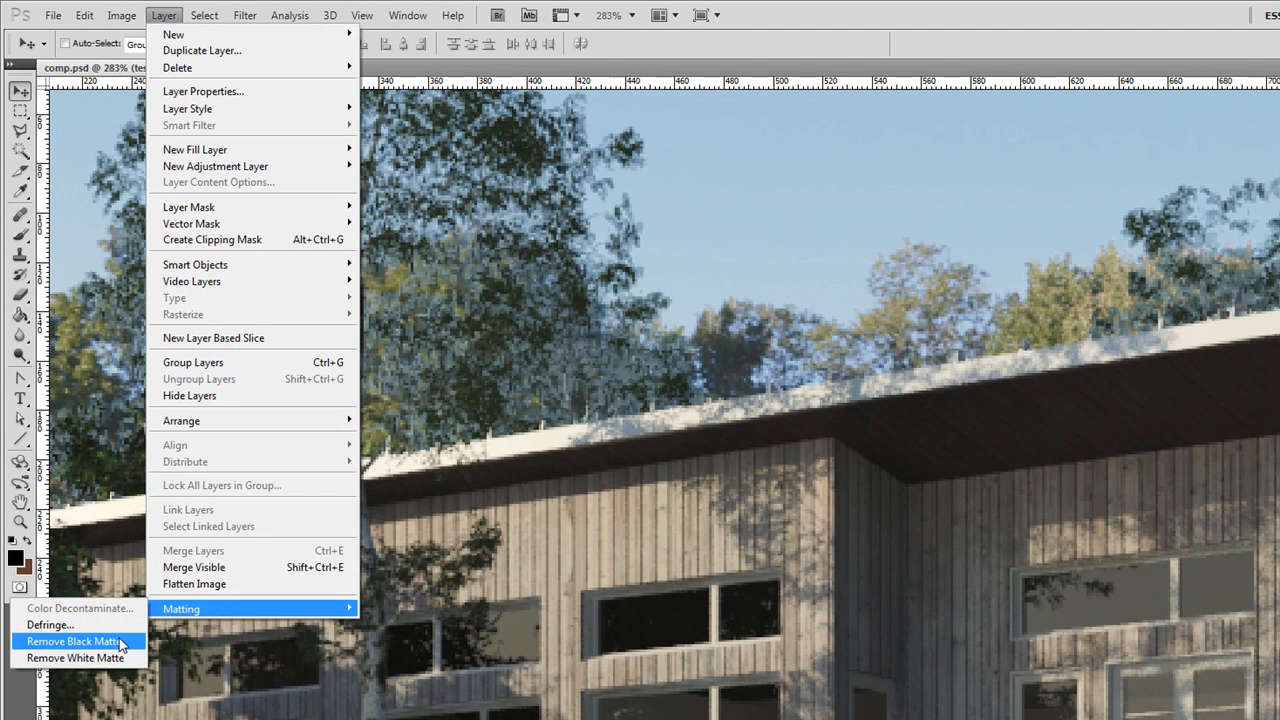
pyautogui.click(118, 645)
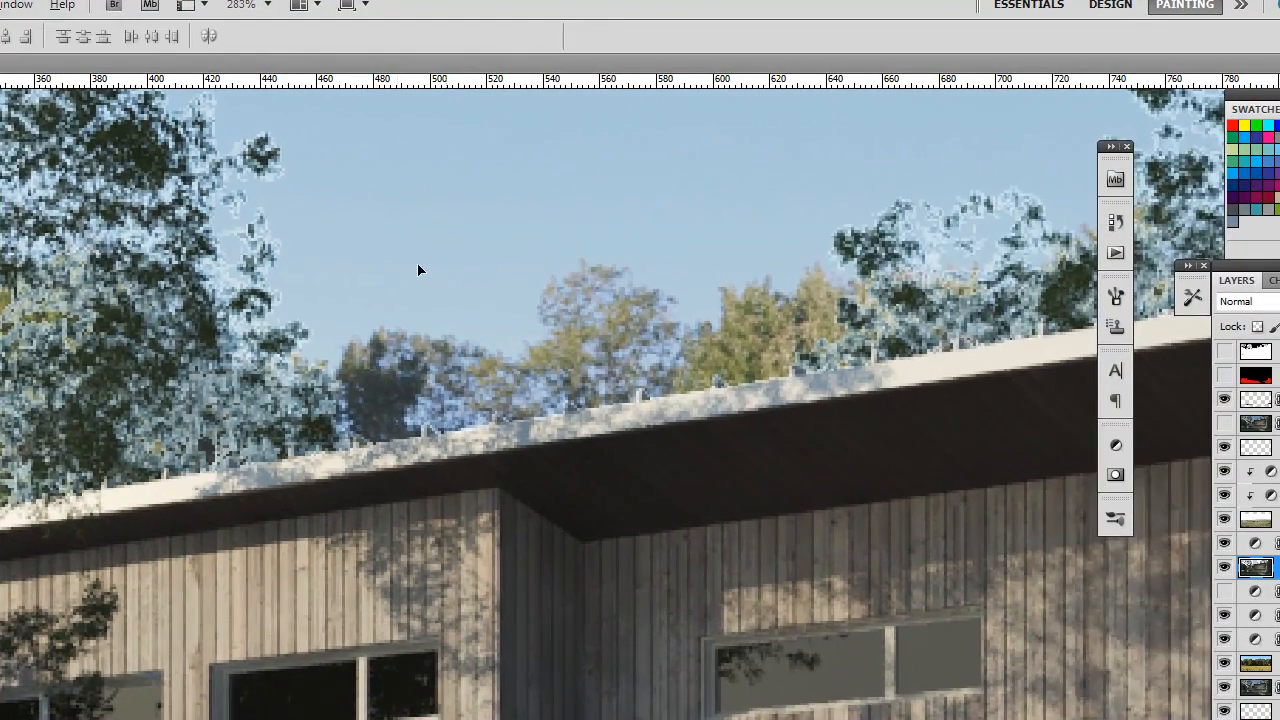
pyautogui.moveTo(766, 241); pyautogui.dragTo(700, 267)
pyautogui.moveTo(347, 298); pyautogui.dragTo(345, 299)
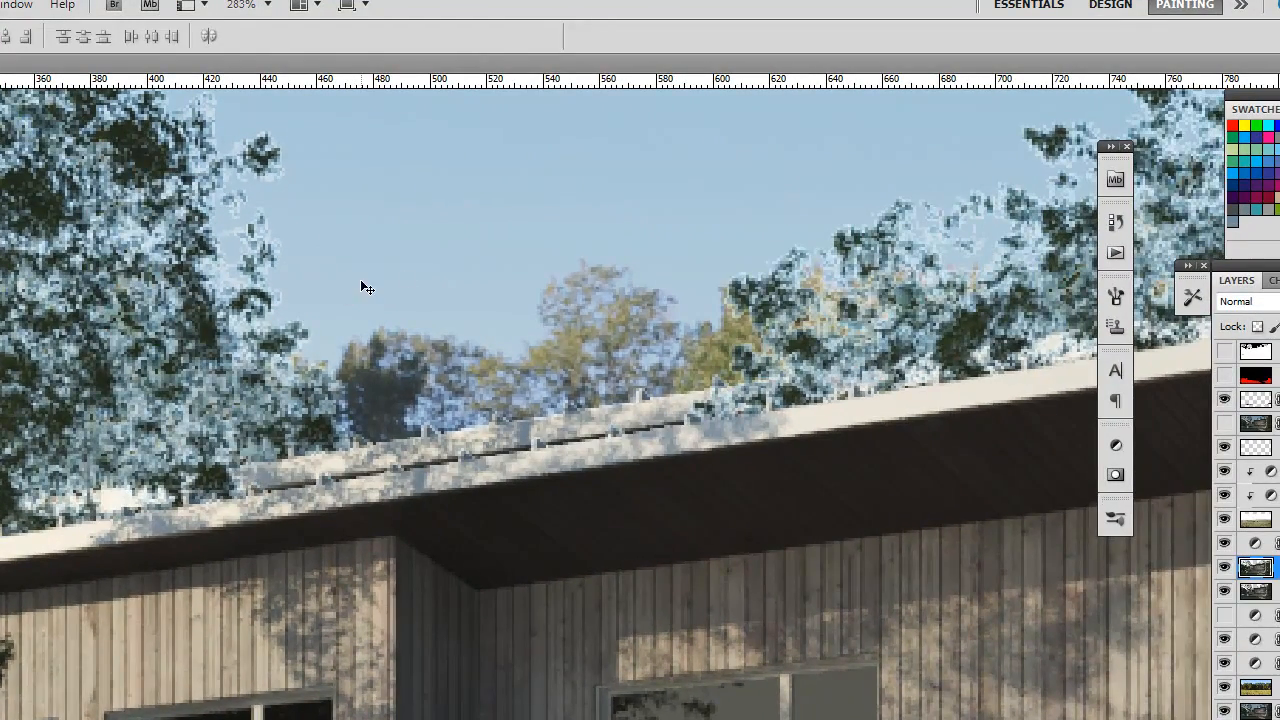
pyautogui.hotkey('ctrl', 'z')
# Toggle the visibility of the lower render layer and the cut-out render layer to compare the fringes around the leaves.
pyautogui.click(1228, 686)
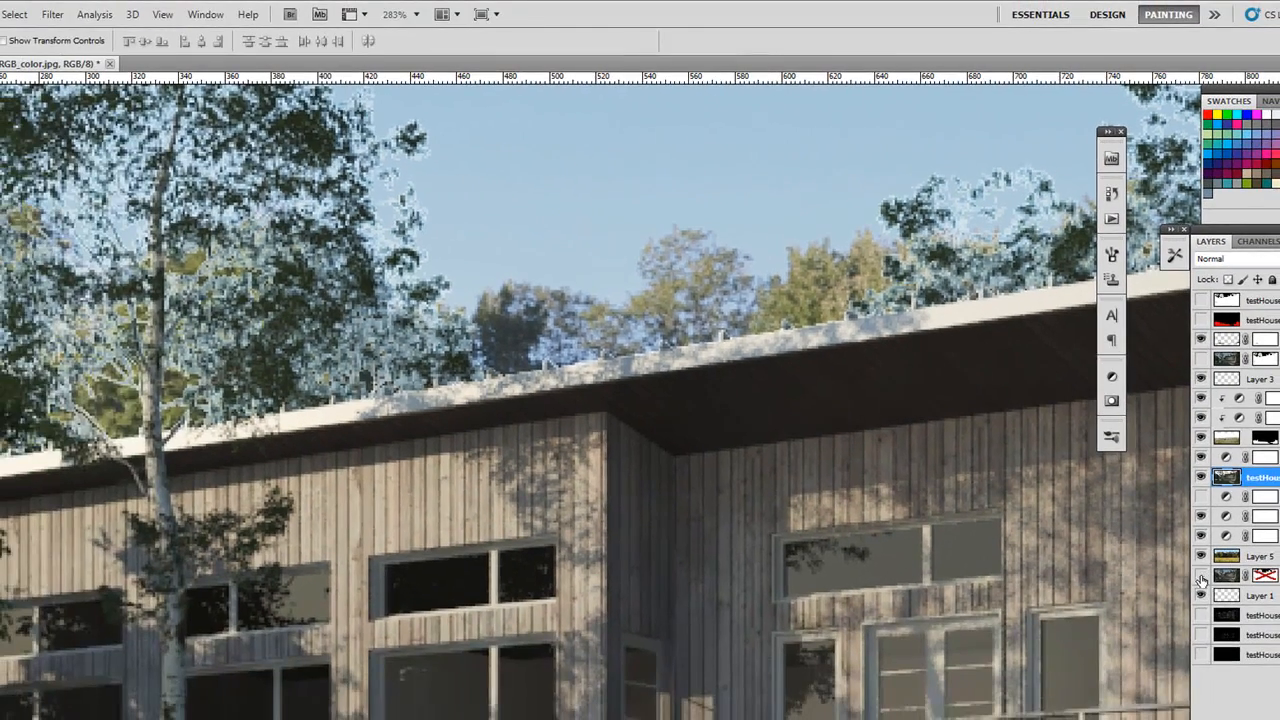
pyautogui.click(1201, 577)
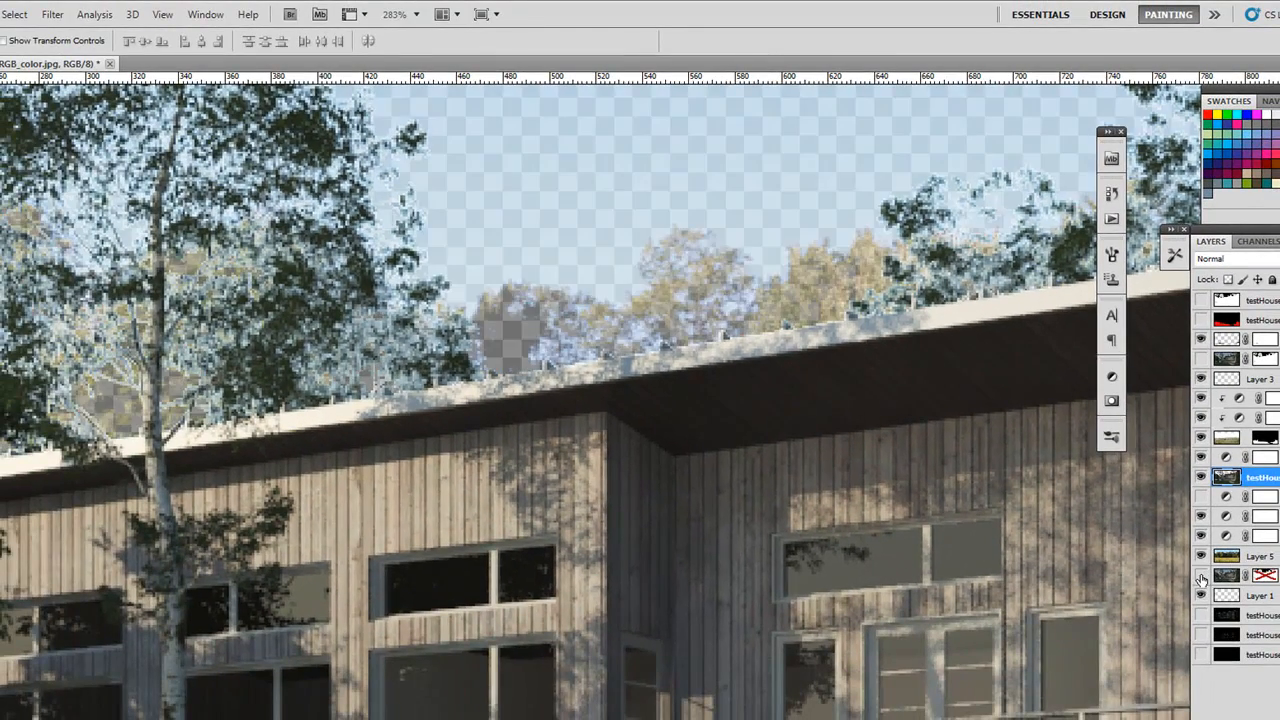
pyautogui.click(1201, 577)
pyautogui.click(1201, 477)
pyautogui.click(1201, 477)
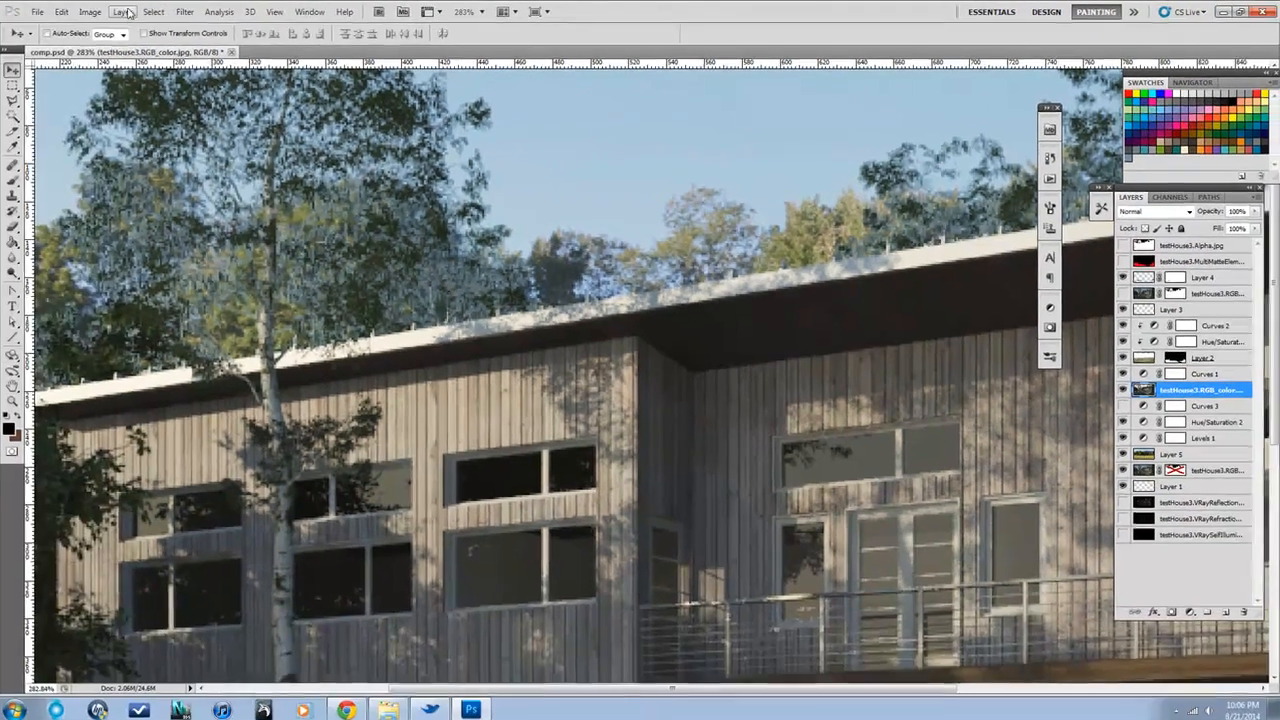
# Defringe the cut-out render layer with a width of 1 pixel, and again with a width of 2 pixels.
pyautogui.click(124, 12)
pyautogui.moveTo(158, 466)
pyautogui.click(108, 478)
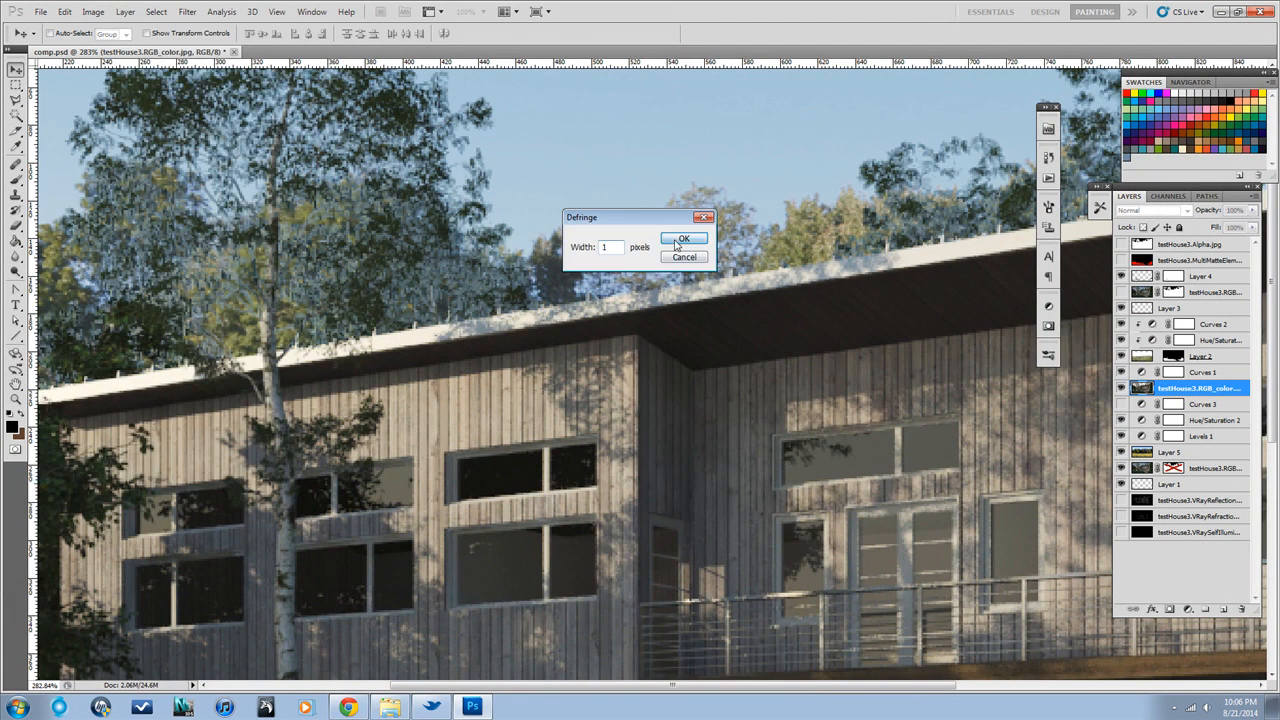
pyautogui.click(679, 241)
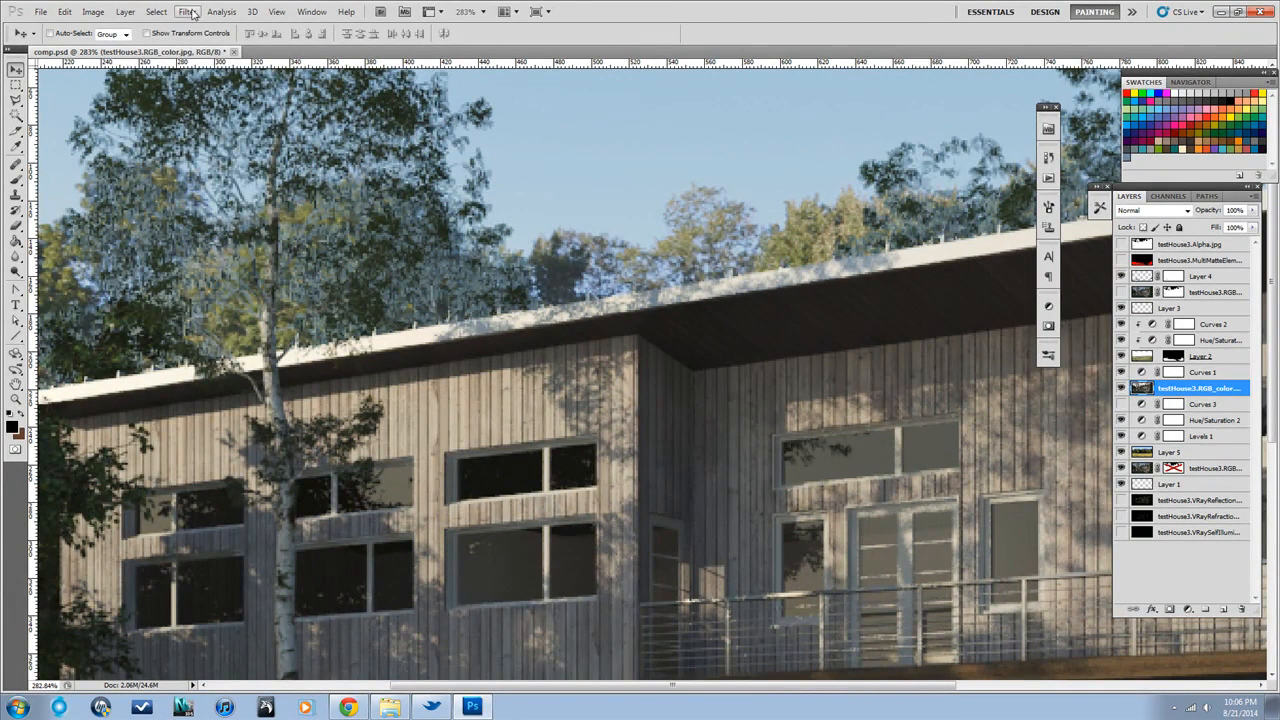
pyautogui.click(124, 12)
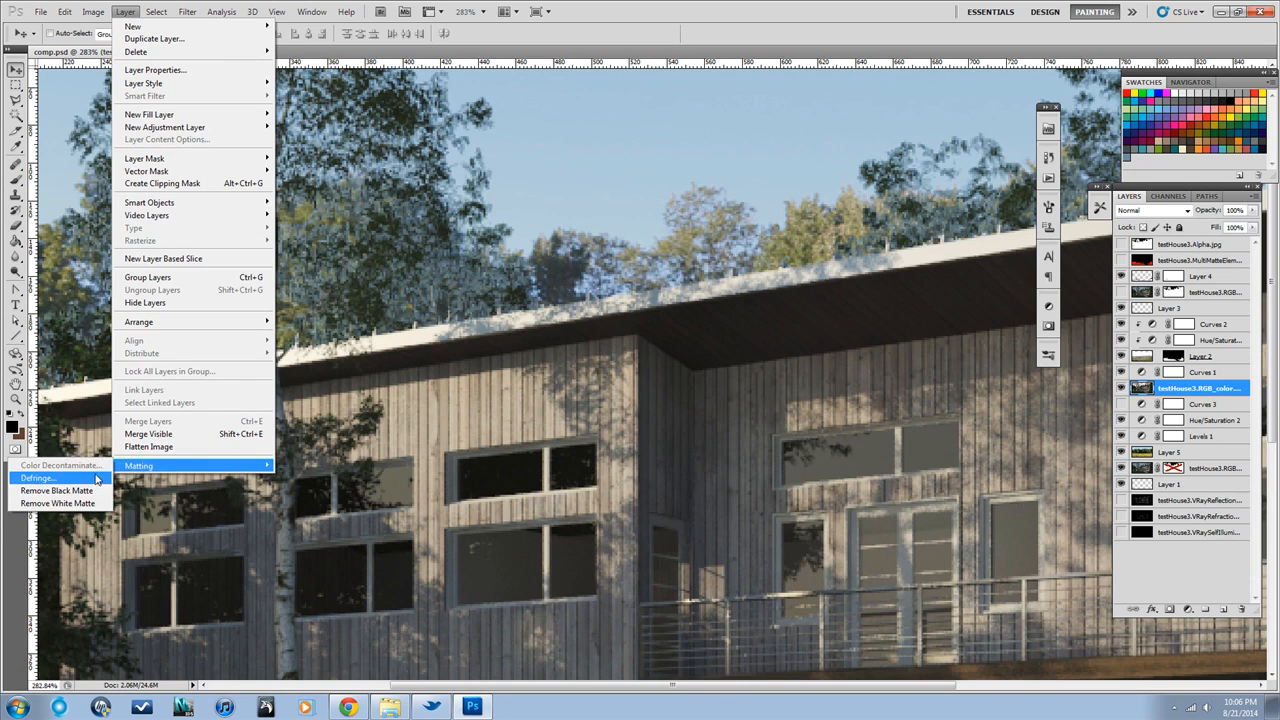
pyautogui.click(100, 476)
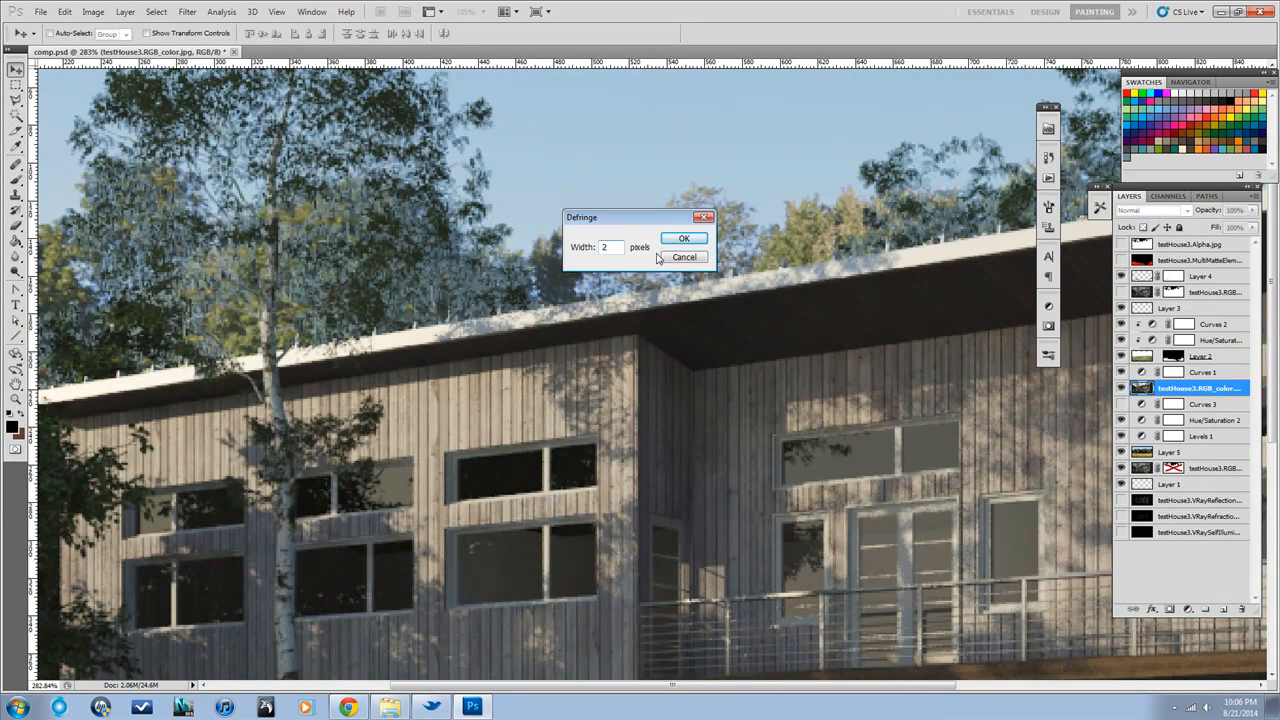
pyautogui.click(683, 239)
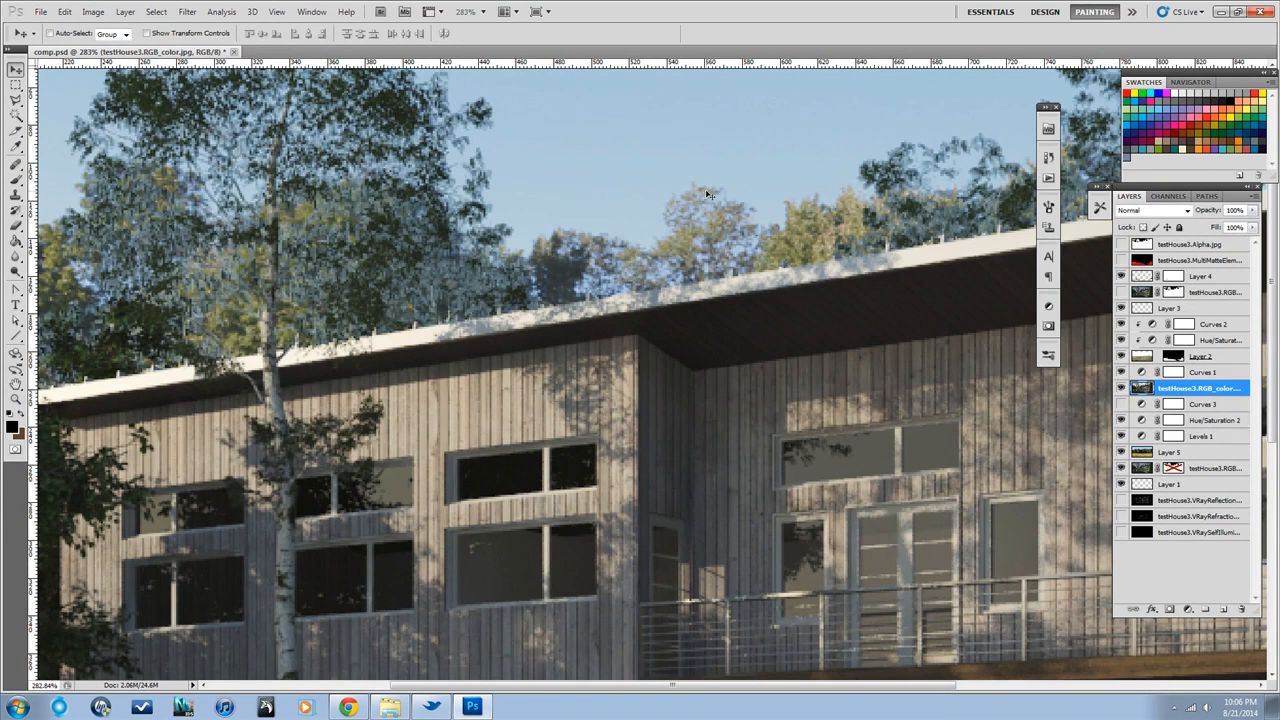
# Load the cut-out render layer's pixels as a selection, invert it, delete the leftover fringe around the trees, and deselect.
pyautogui.hotkey('ctrl', '0')
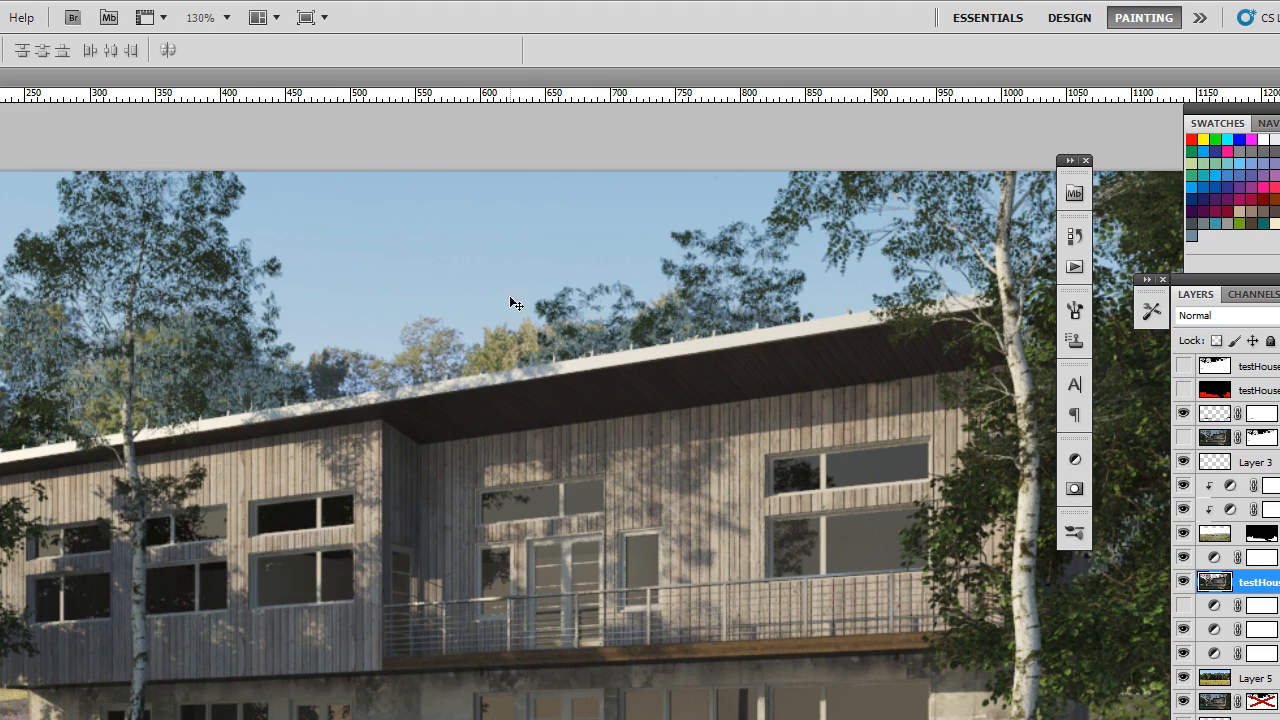
pyautogui.moveTo(327, 316); pyautogui.dragTo(381, 315)
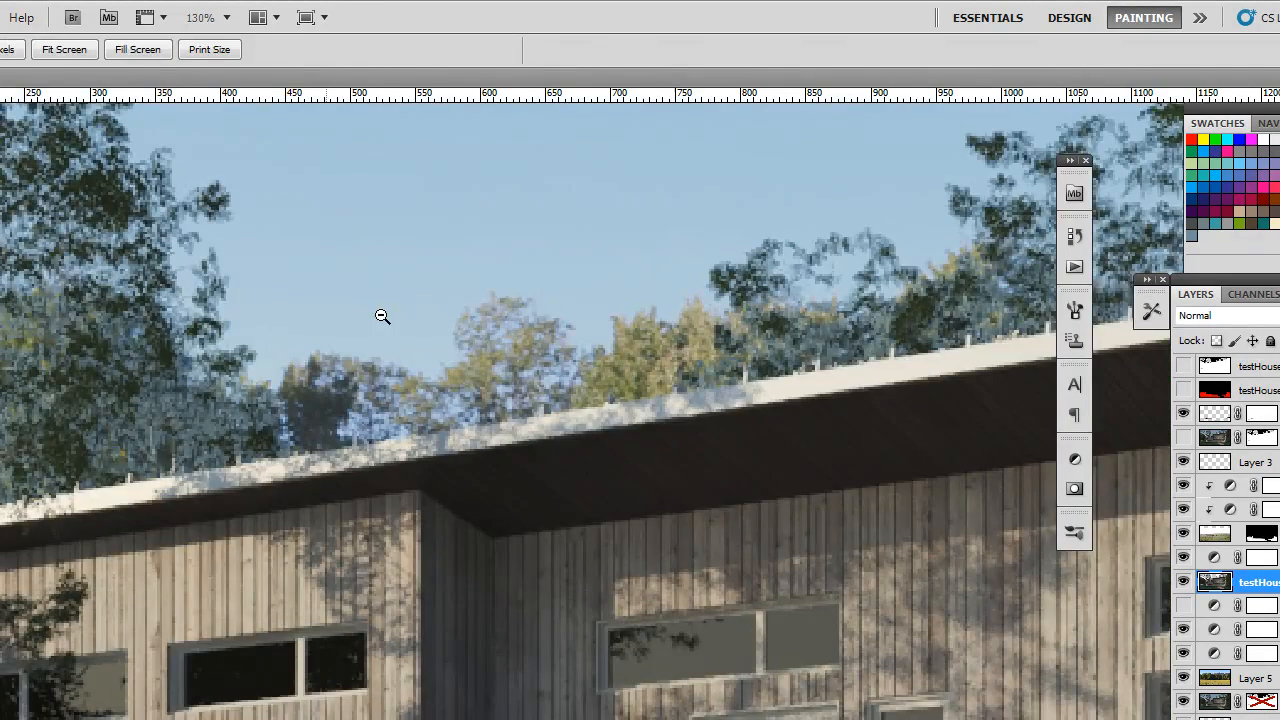
pyautogui.moveTo(6, 357); pyautogui.dragTo(360, 357)
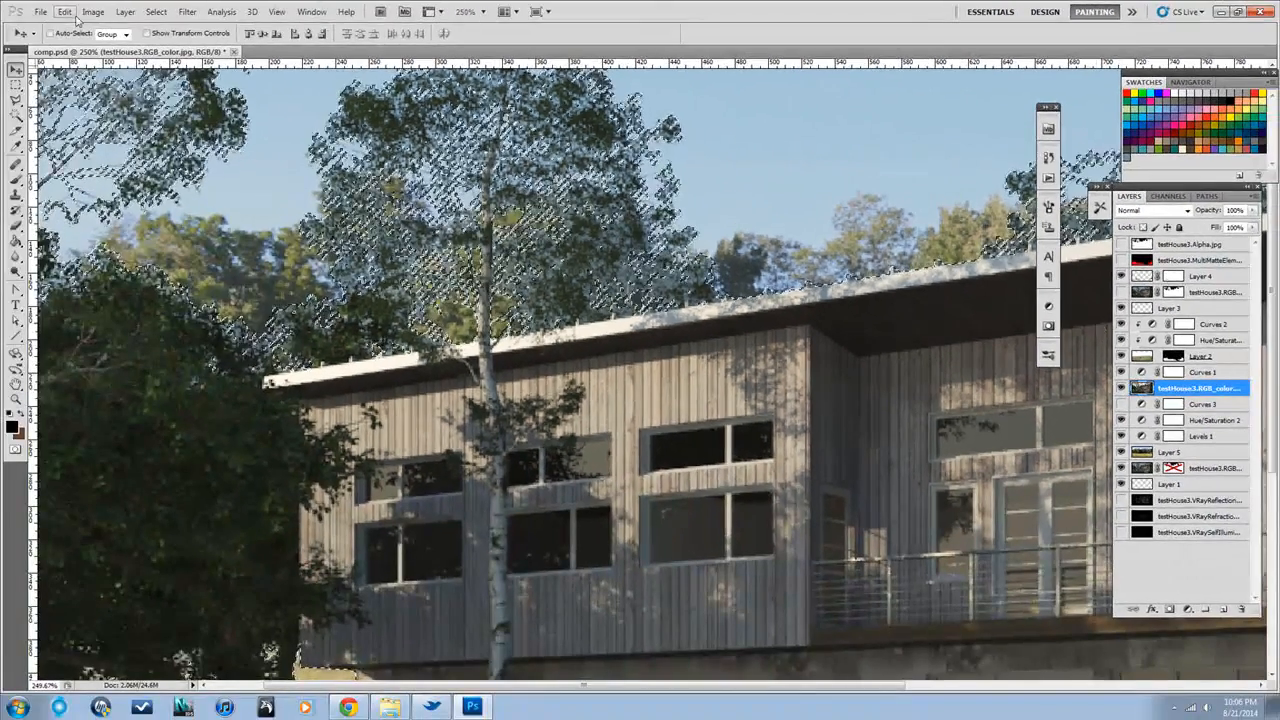
pyautogui.click(156, 11)
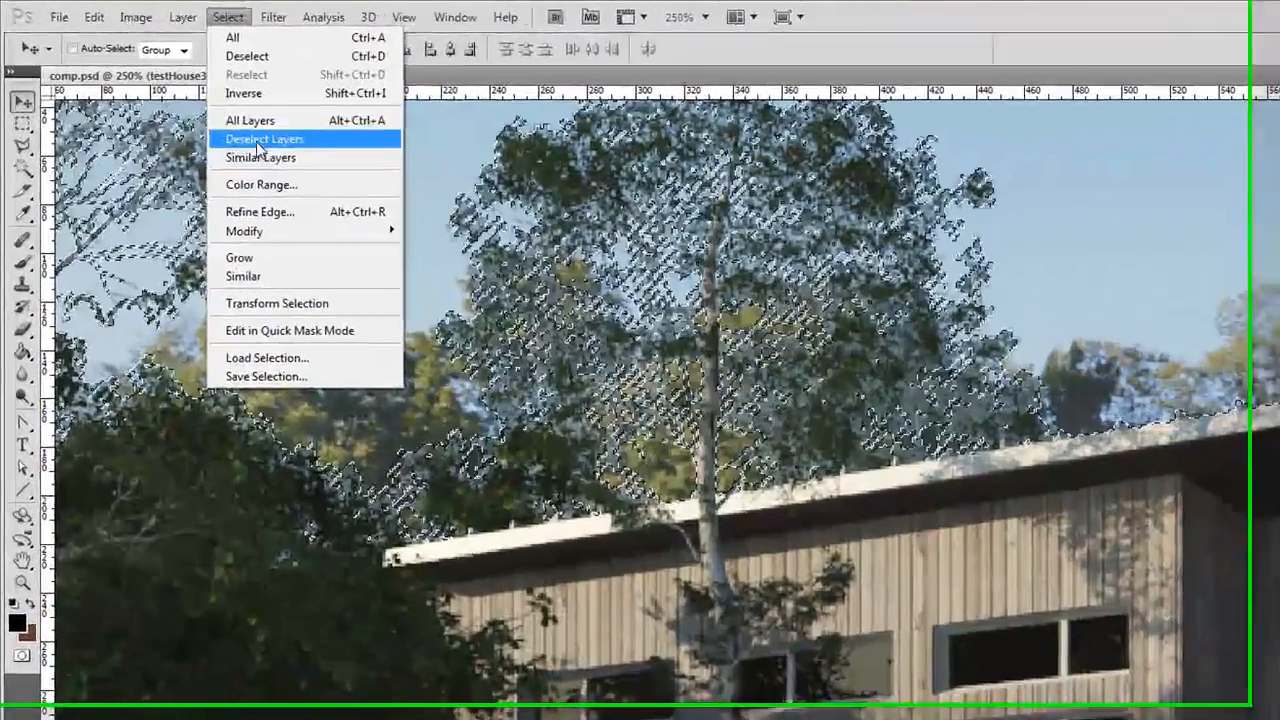
pyautogui.click(238, 91)
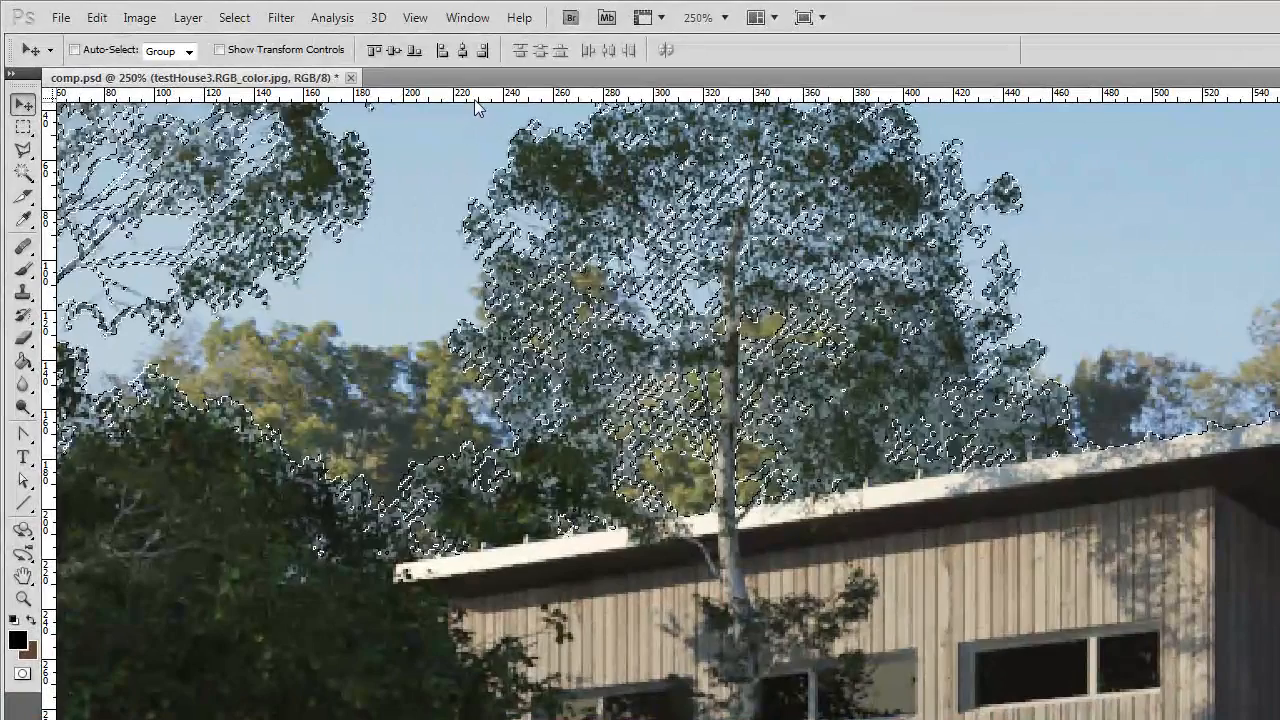
pyautogui.hotkey('ctrl', 'd')
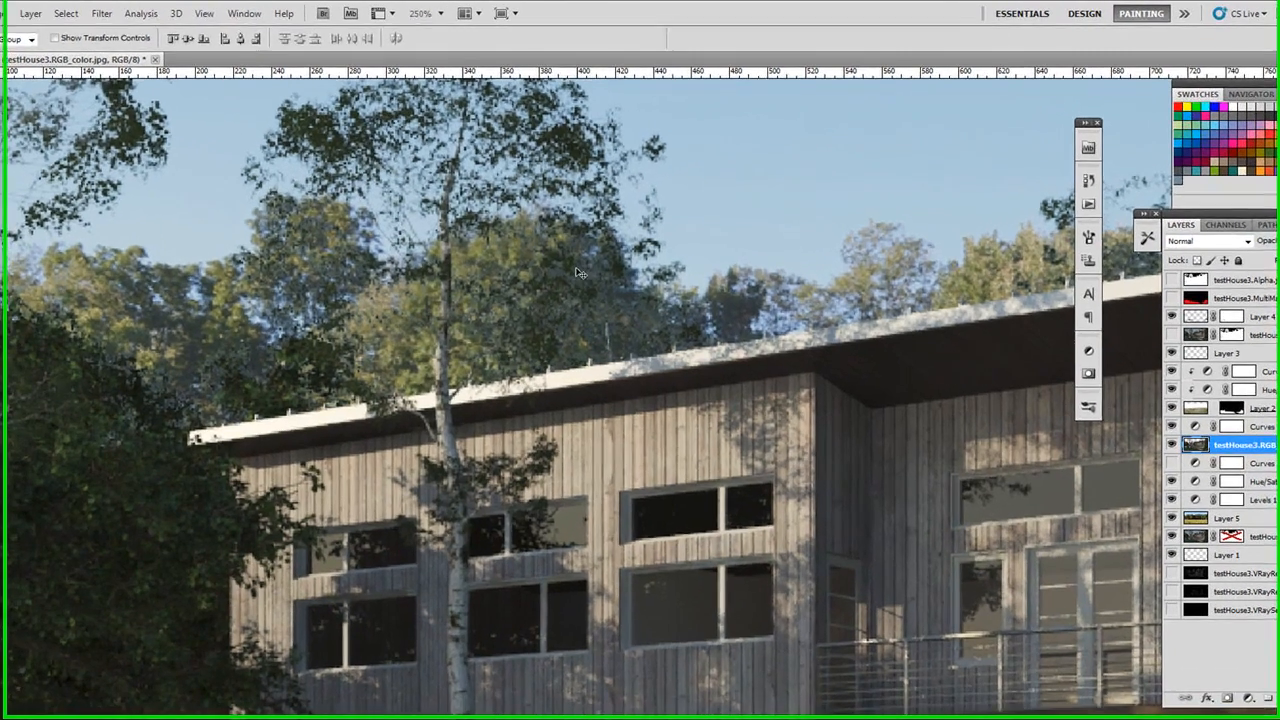
# Examine the cleaned tree edges along the roofline, both in the whole image and close up.
pyautogui.press('z')
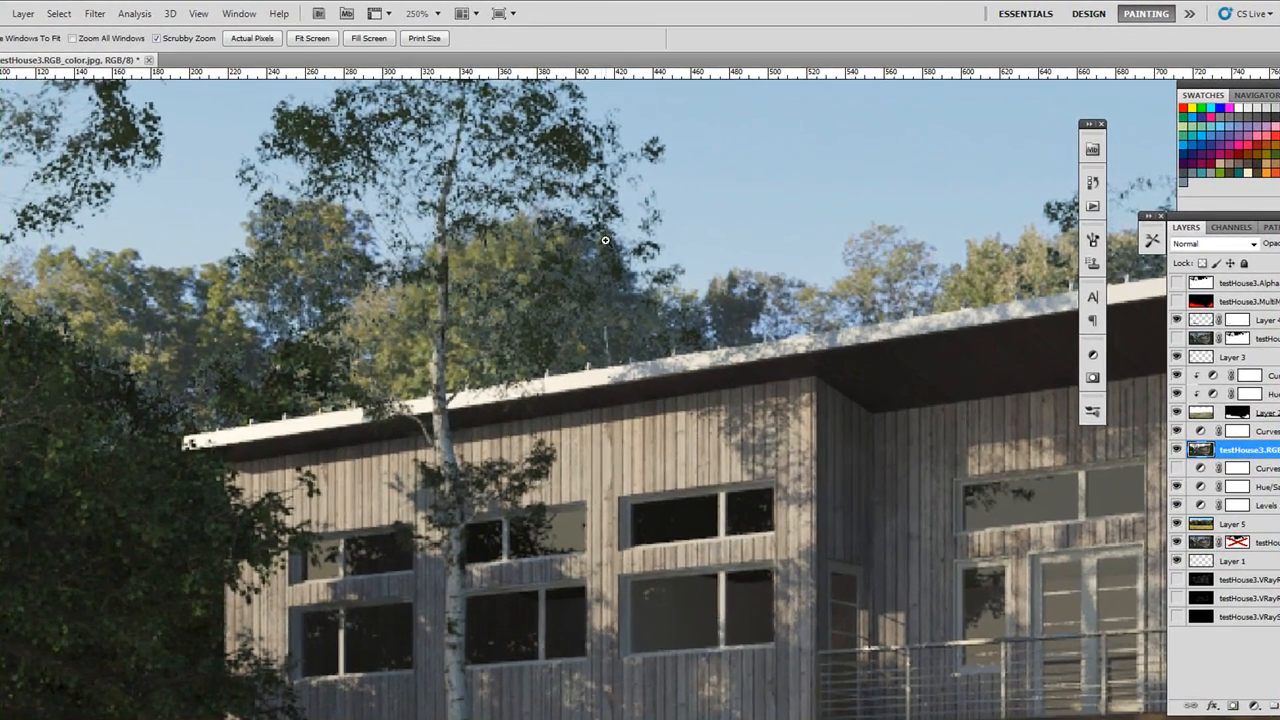
pyautogui.scroll(-3, 588, 239)
pyautogui.hotkey('ctrl', '0')
pyautogui.press('v')
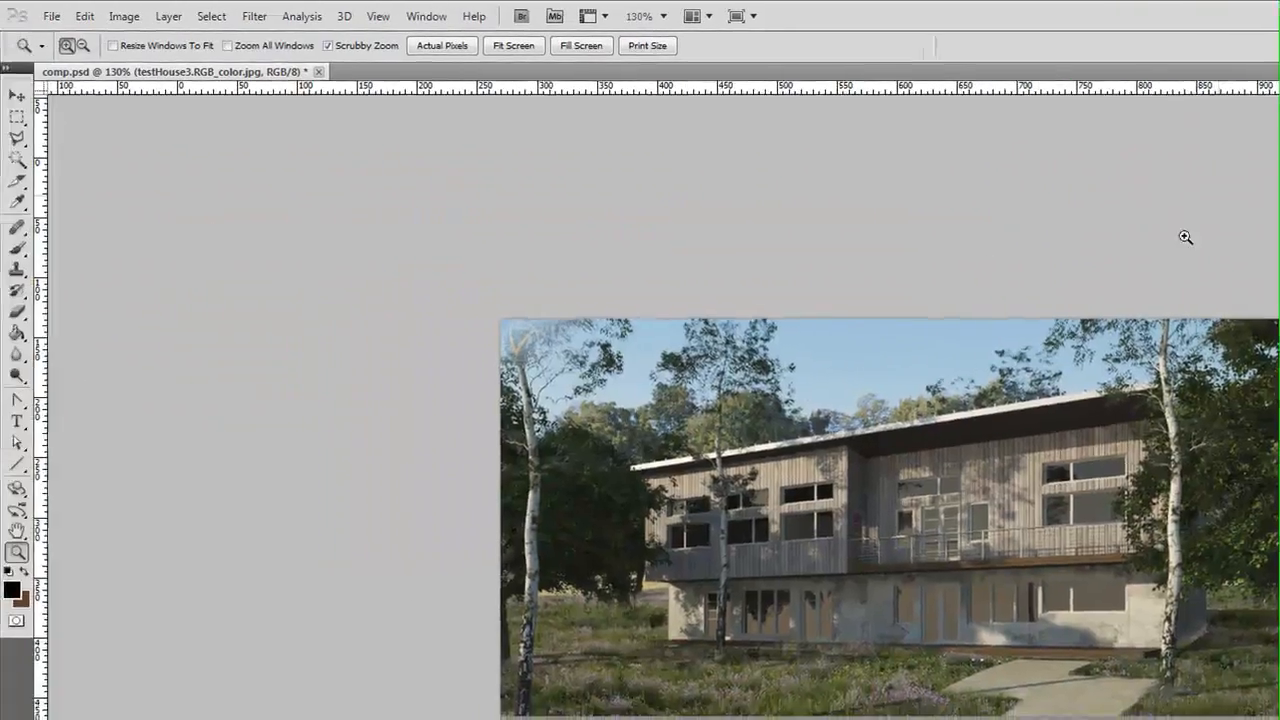
pyautogui.moveTo(1183, 234); pyautogui.dragTo(1240, 232)
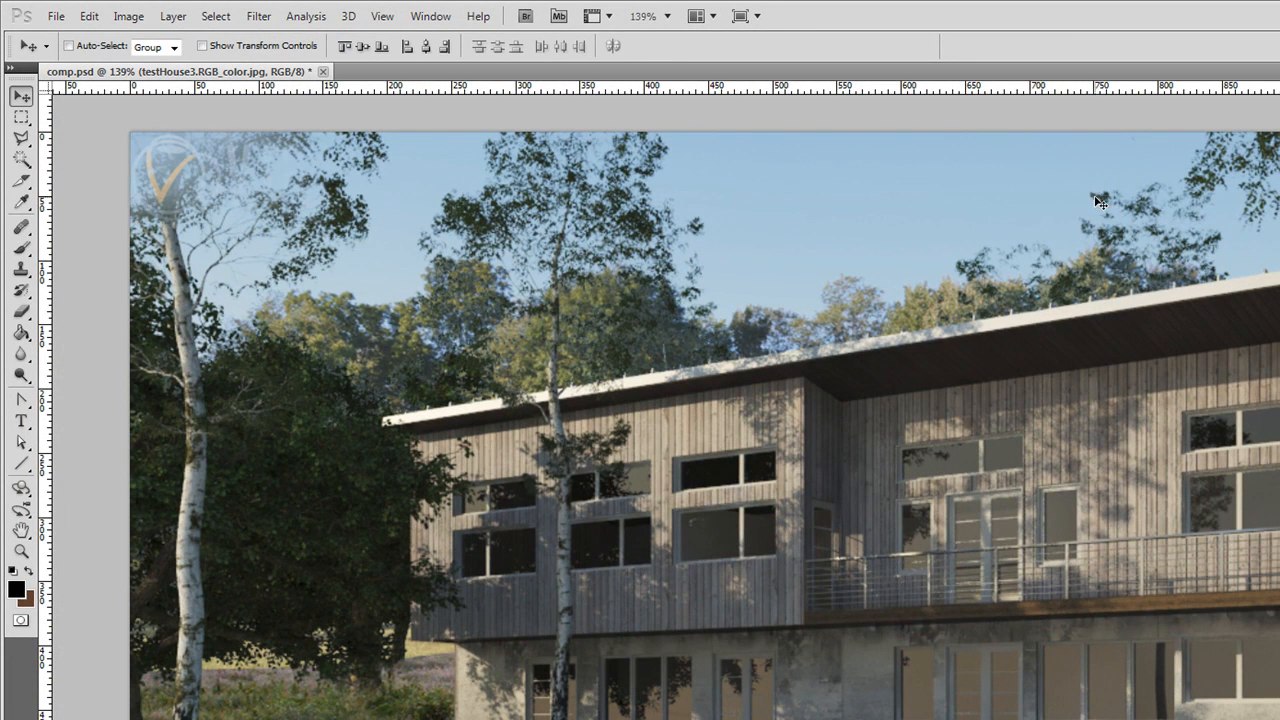
pyautogui.press('z')
pyautogui.moveTo(800, 263); pyautogui.dragTo(903, 412)
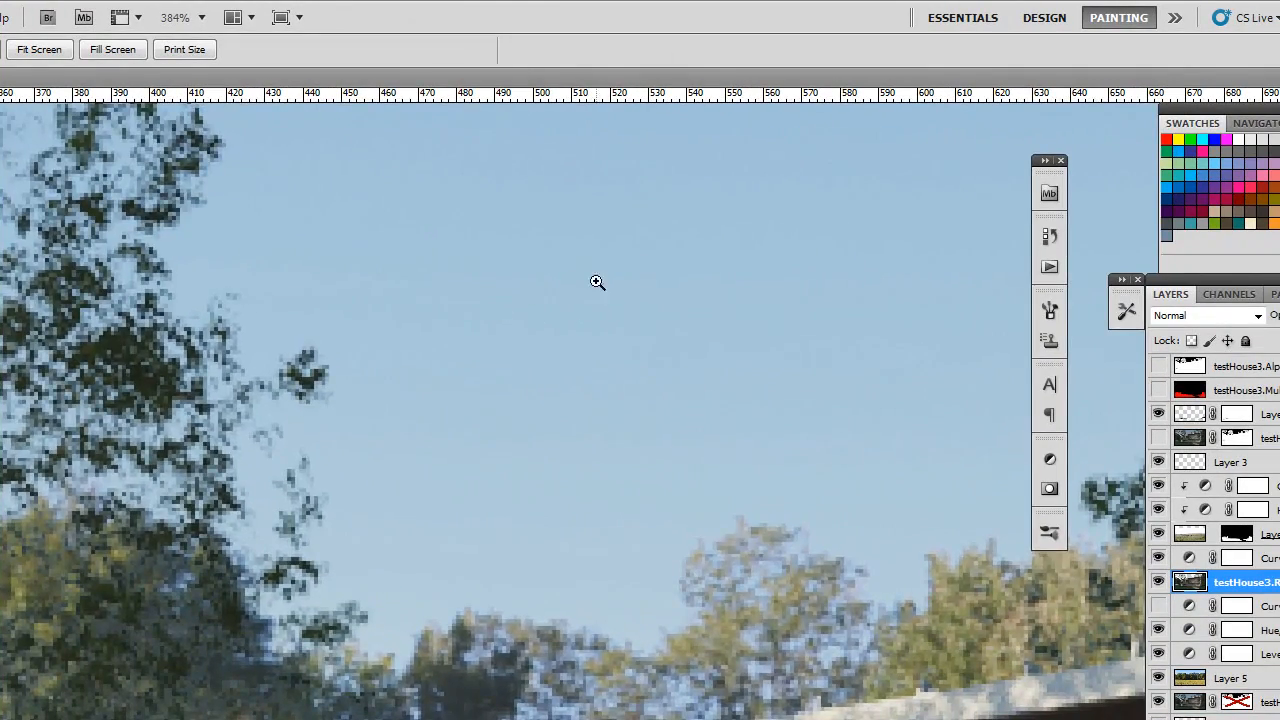
pyautogui.moveTo(597, 283); pyautogui.dragTo(510, 318)
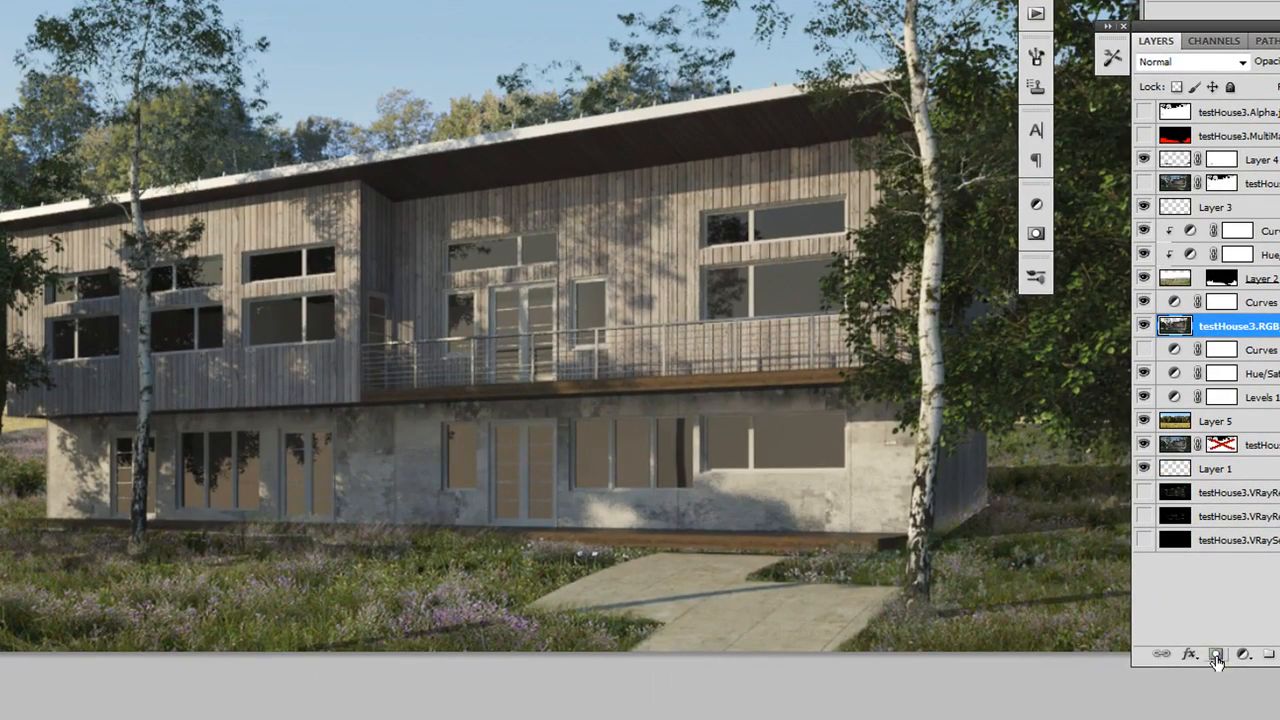
# Try adding a layer mask that hides the content of the cut-out render layer, and undo it.
pyautogui.keyDown('alt'); pyautogui.click(1217, 658); pyautogui.keyUp('alt')
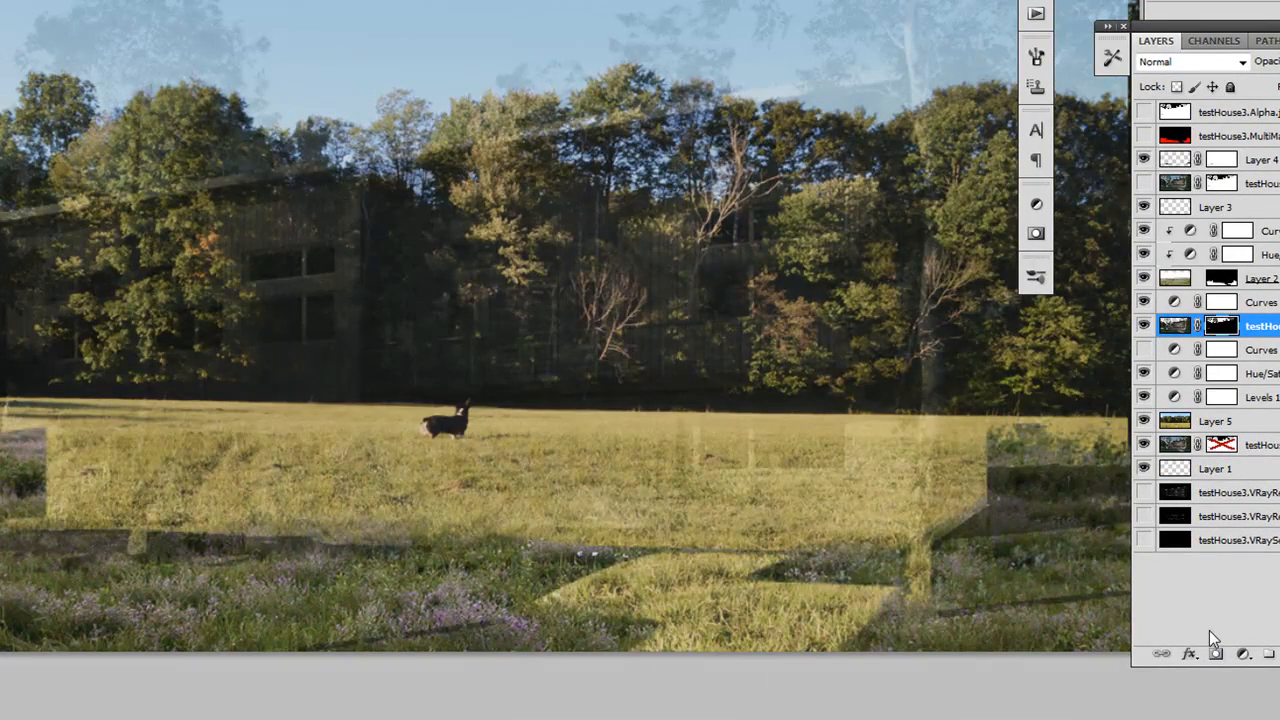
pyautogui.hotkey('ctrl', 'z')
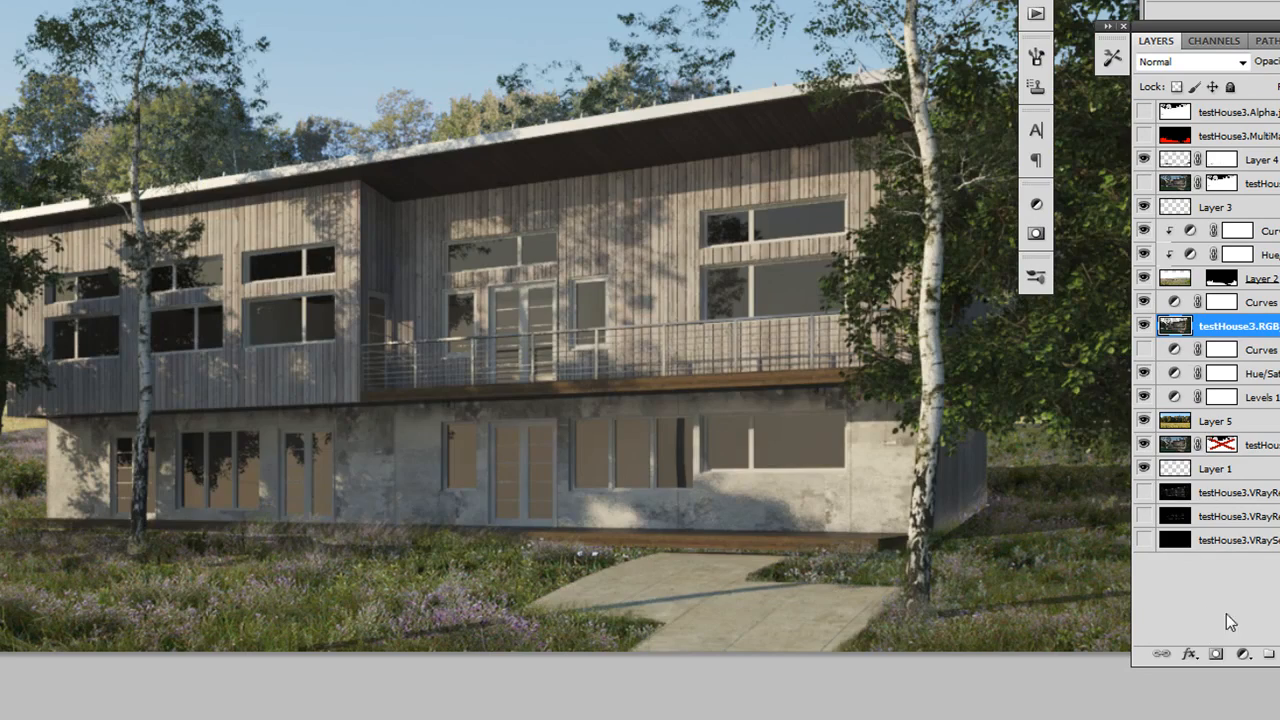
pyautogui.keyDown('alt'); pyautogui.click(1217, 658); pyautogui.keyUp('alt')
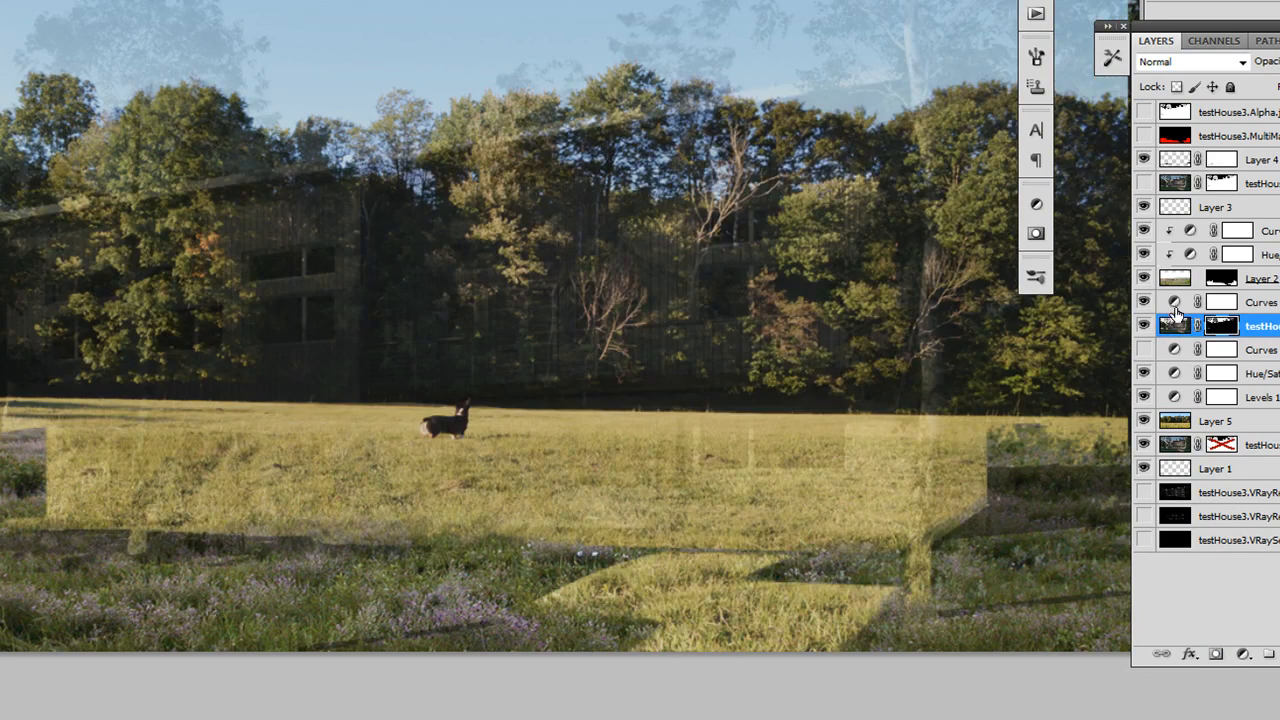
pyautogui.hotkey('ctrl', 'z')
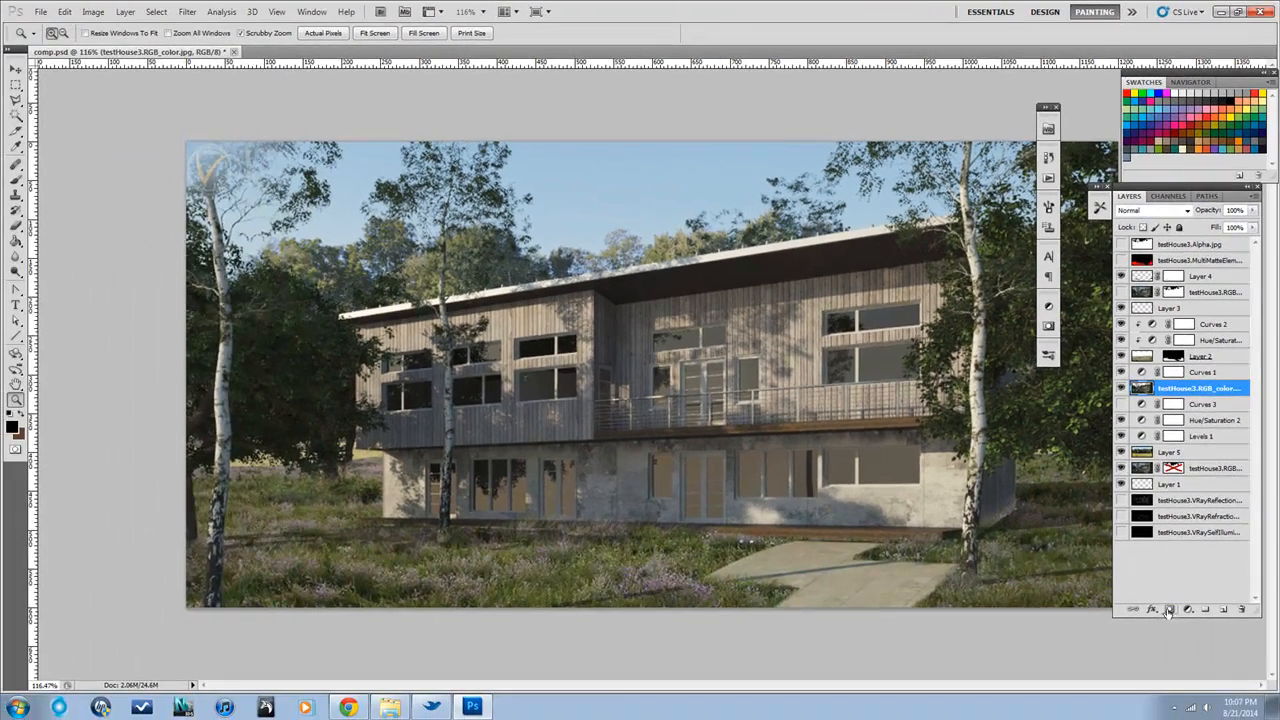
# Add a white layer mask to the cut-out render layer and paint black at 100% brush opacity over the tree branches above the roof.
pyautogui.click(1168, 609)
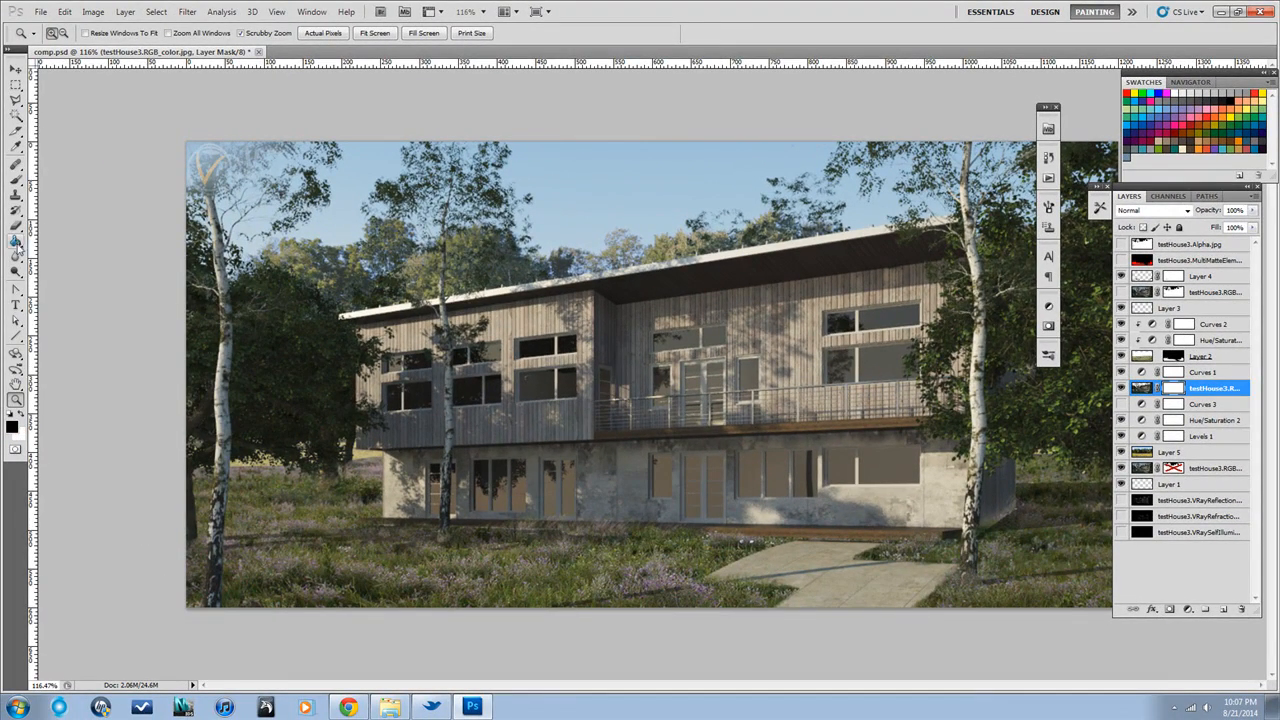
pyautogui.click(18, 181)
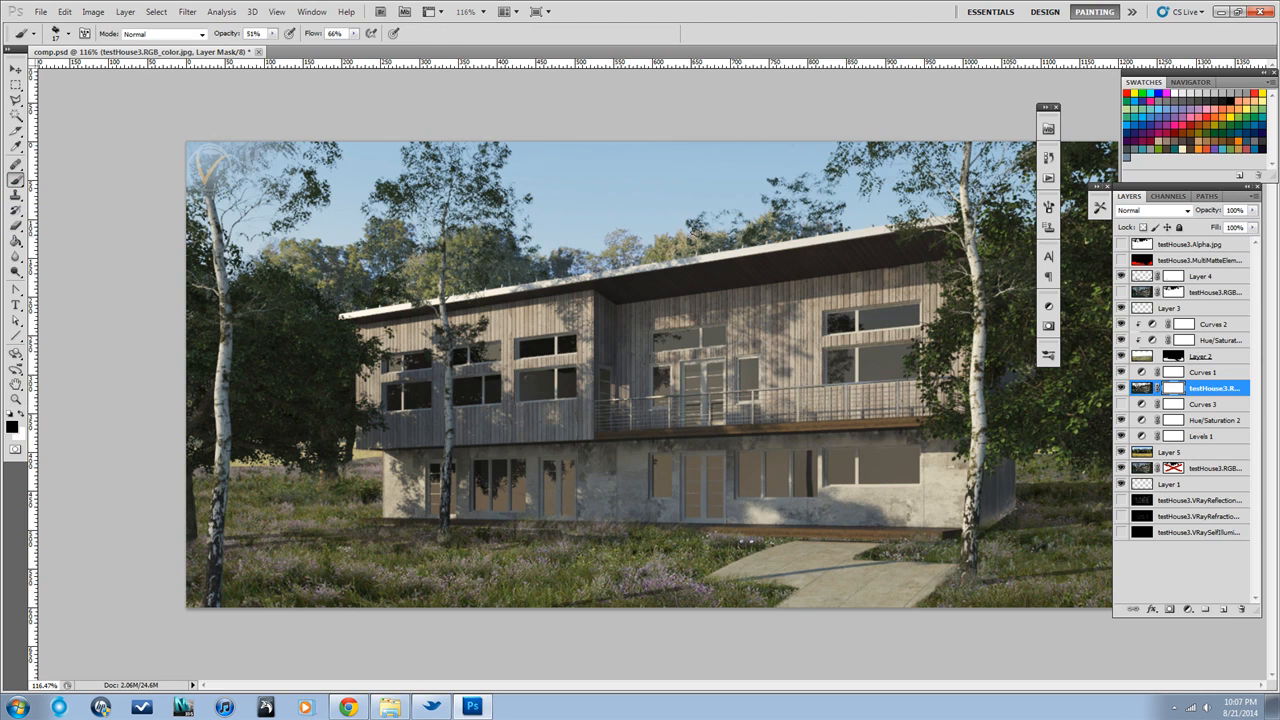
pyautogui.click(273, 35)
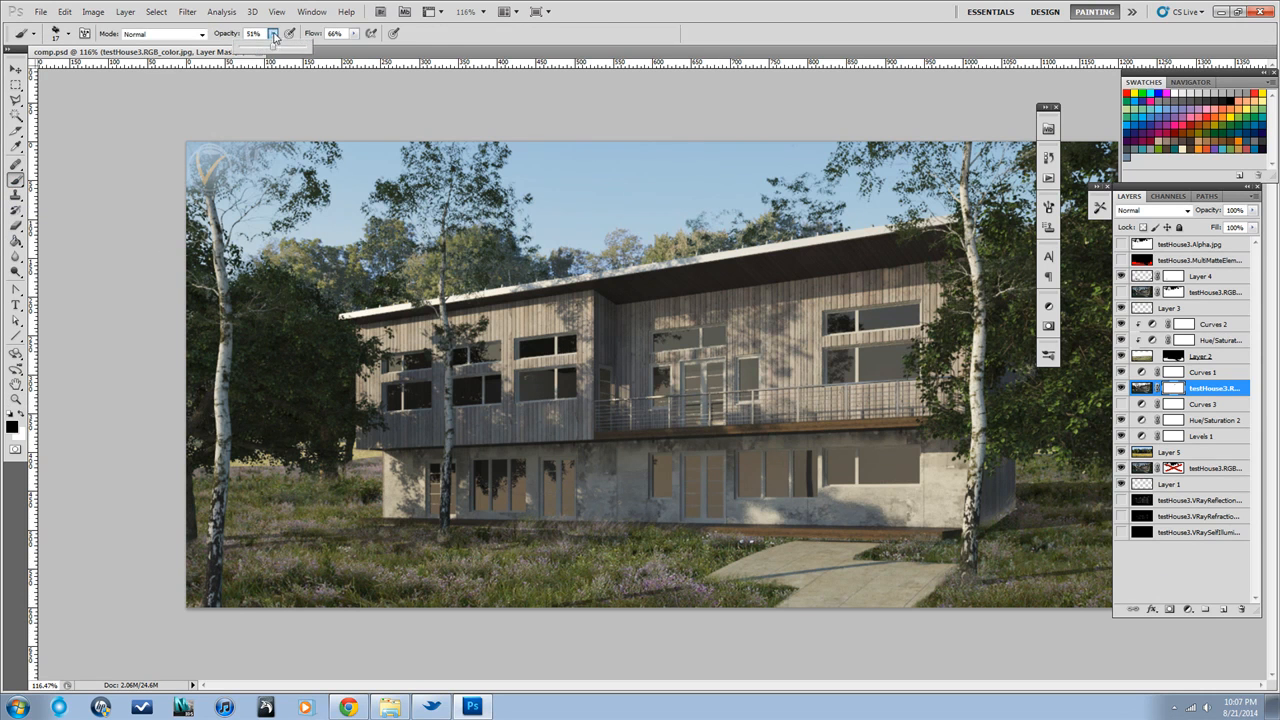
pyautogui.click(744, 214)
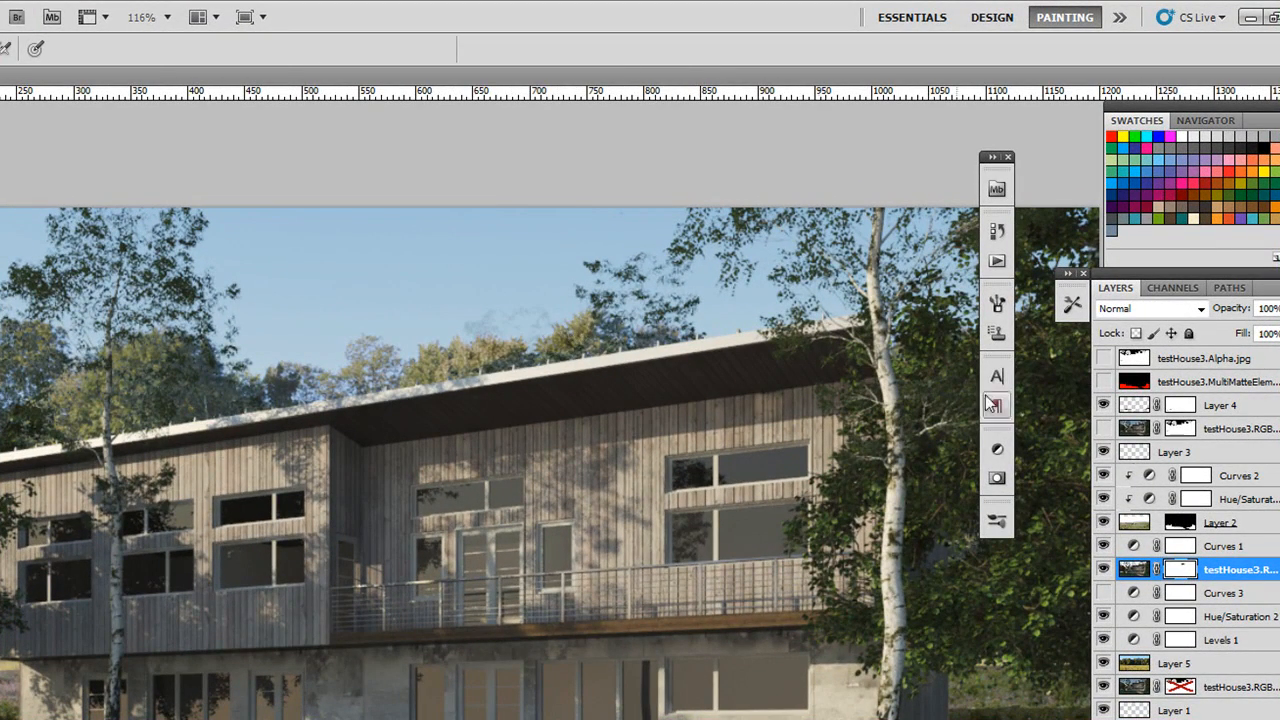
pyautogui.keyDown('alt'); pyautogui.click(1190, 568); pyautogui.keyUp('alt')
pyautogui.keyDown('alt'); pyautogui.click(1184, 573); pyautogui.keyUp('alt')
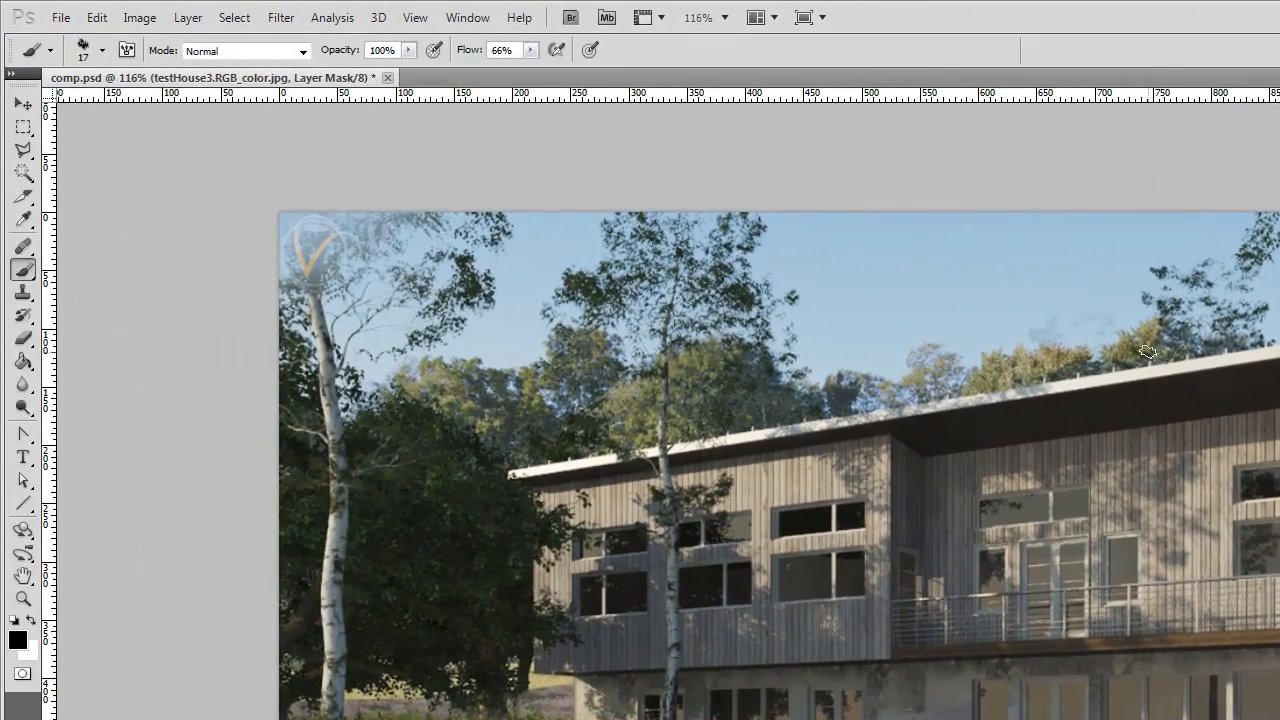
# Mask out more of the rendered tree above the roof, toward the large birch, with black brush strokes at 100% opacity.
pyautogui.press('z')
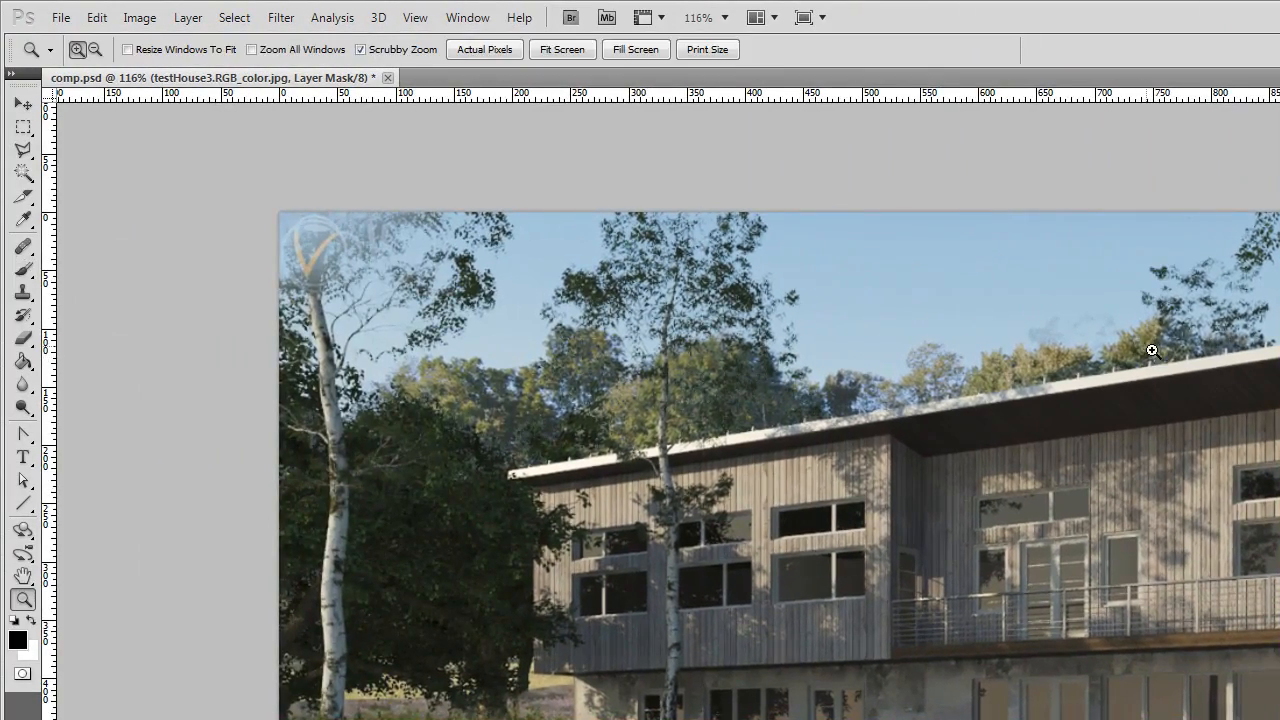
pyautogui.moveTo(593, 347); pyautogui.dragTo(670, 328)
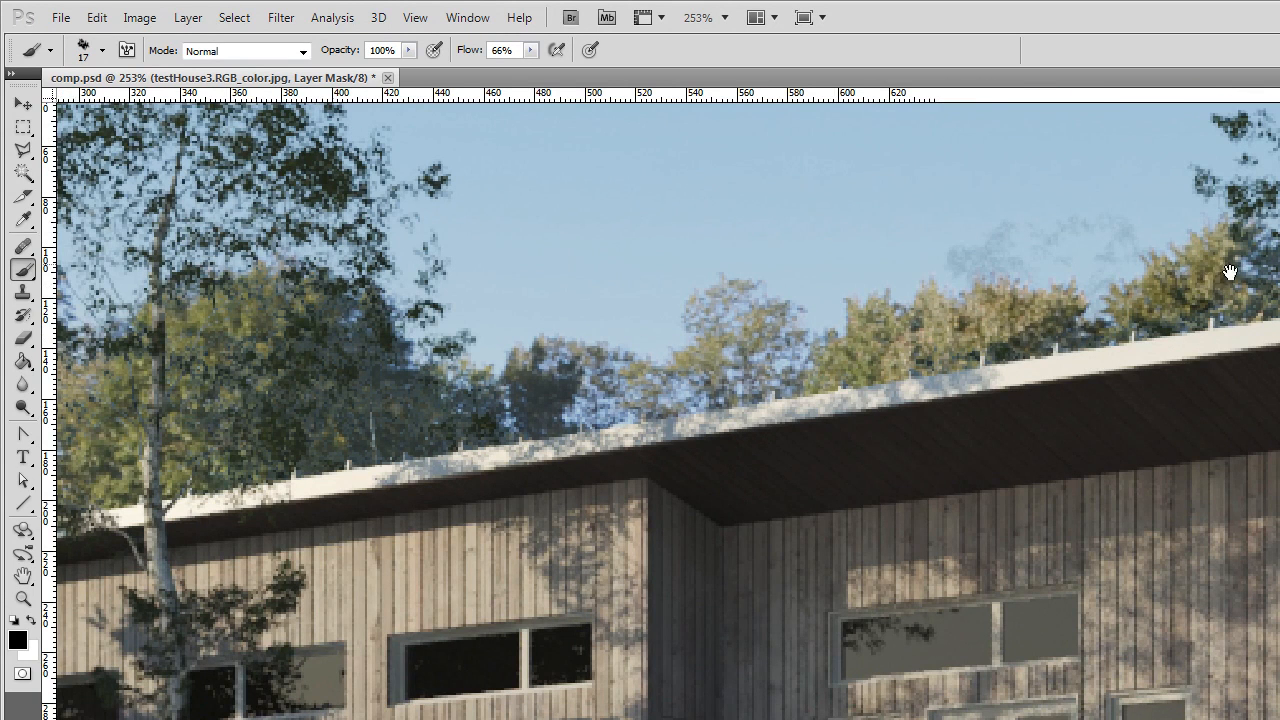
pyautogui.moveTo(1252, 275); pyautogui.dragTo(1063, 379)
pyautogui.moveTo(1100, 335)
pyautogui.mouseDown()
pyautogui.moveTo(1044, 302)
pyautogui.moveTo(1085, 280)
pyautogui.moveTo(1029, 258)
pyautogui.moveTo(988, 297)
pyautogui.moveTo(1059, 212)
pyautogui.moveTo(1024, 256)
pyautogui.moveTo(1134, 224)
pyautogui.moveTo(1142, 272)
pyautogui.moveTo(1160, 215)
pyautogui.moveTo(1183, 261)
pyautogui.moveTo(1190, 241)
pyautogui.moveTo(1258, 258)
pyautogui.moveTo(1209, 316)
pyautogui.moveTo(1251, 368)
pyautogui.moveTo(1236, 379)
pyautogui.moveTo(1277, 374)
pyautogui.moveTo(1277, 312)
pyautogui.moveTo(1147, 293)
pyautogui.moveTo(1135, 386)
pyautogui.moveTo(1112, 393)
pyautogui.moveTo(1068, 381)
pyautogui.mouseUp()
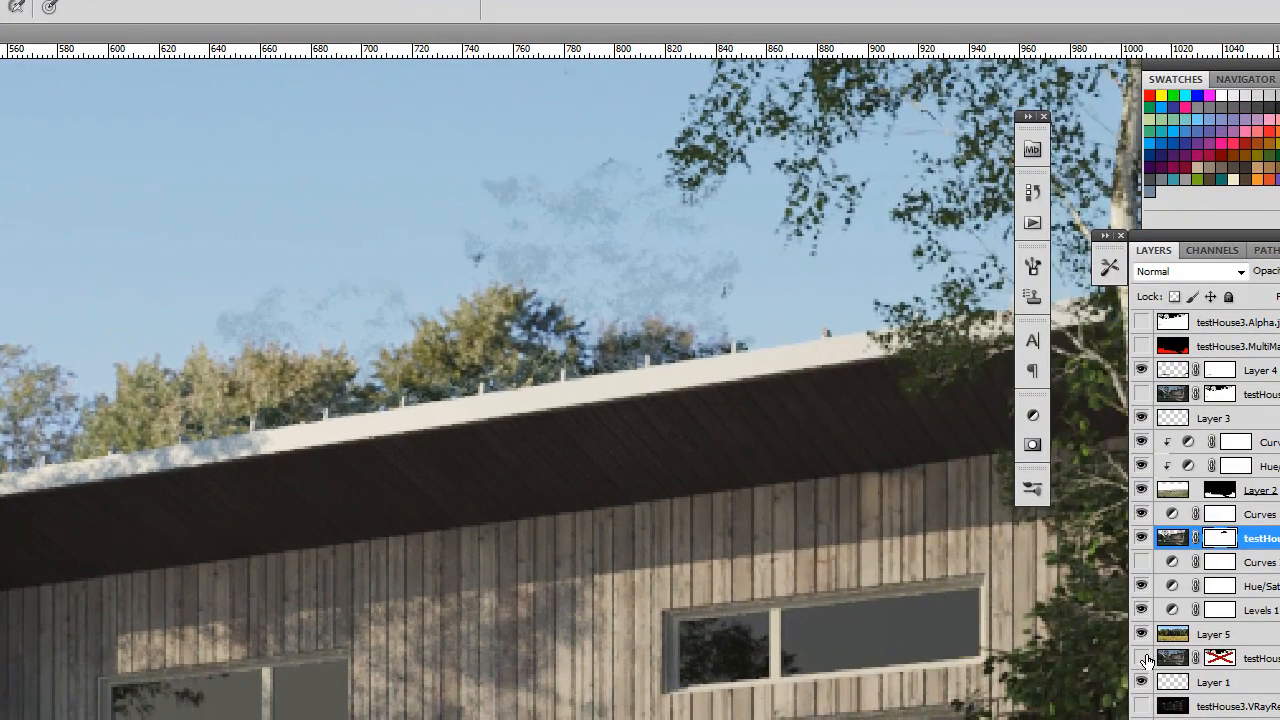
# Toggle the lower render copy's visibility and examine the faint branch smudges in the sky above the background trees.
pyautogui.click(1141, 658)
pyautogui.click(1145, 658)
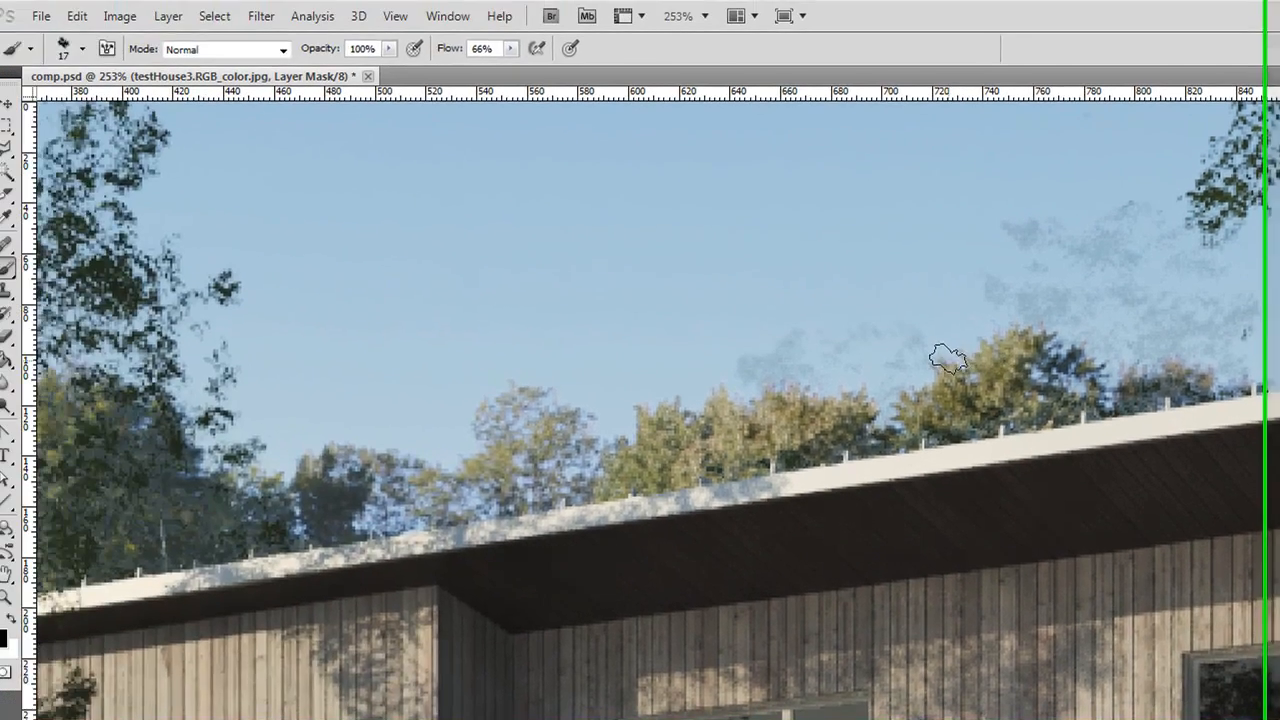
pyautogui.press('z')
pyautogui.moveTo(1065, 387); pyautogui.dragTo(1102, 403)
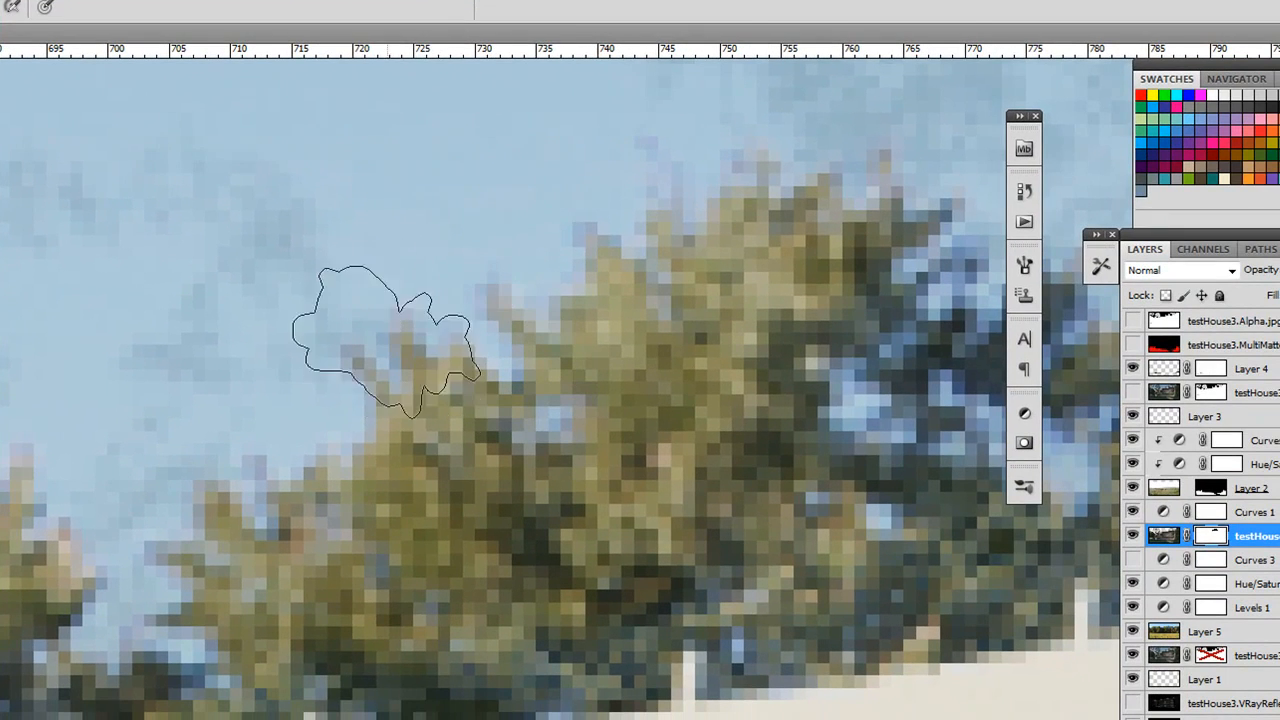
pyautogui.press('space')
pyautogui.moveTo(163, 366)
pyautogui.mouseDown()
pyautogui.moveTo(541, 471)
pyautogui.moveTo(540, 349)
pyautogui.moveTo(483, 340)
pyautogui.moveTo(471, 300)
pyautogui.mouseUp()
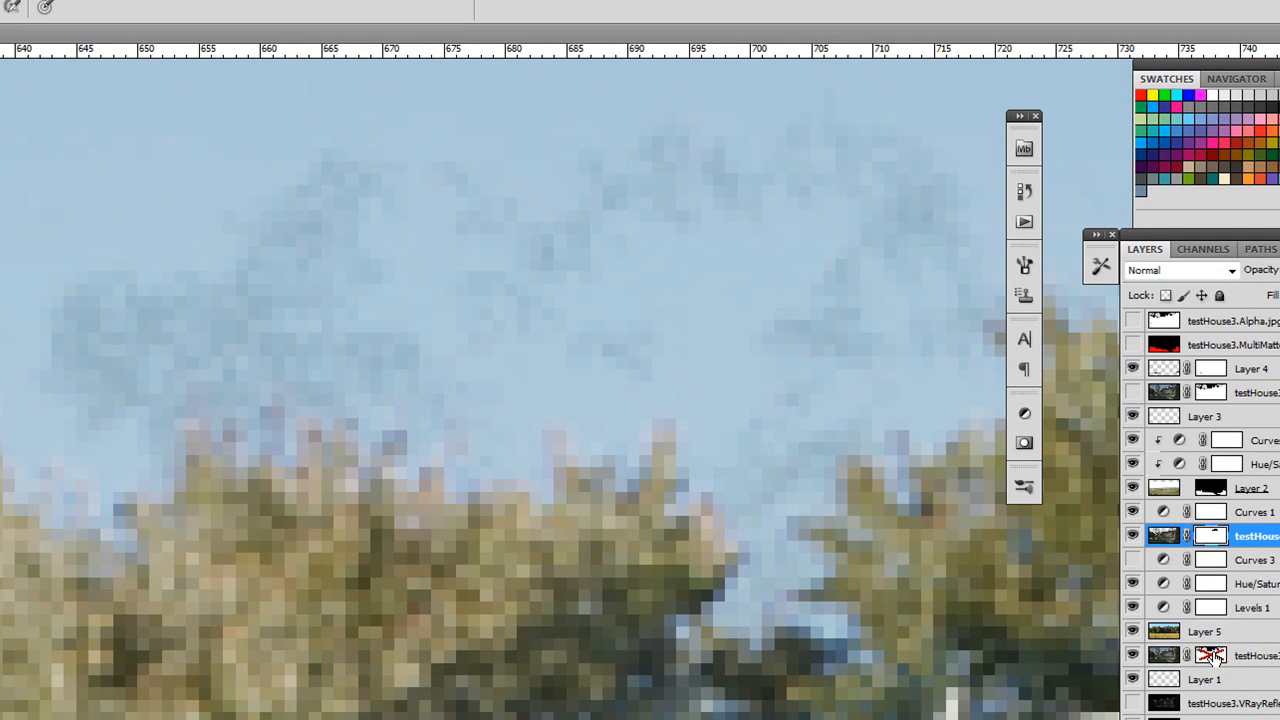
# Make the lower render copy the active layer, comparing its mask on and off and leaving the mask disabled.
pyautogui.keyDown('shift'); pyautogui.click(1211, 655); pyautogui.keyUp('shift')
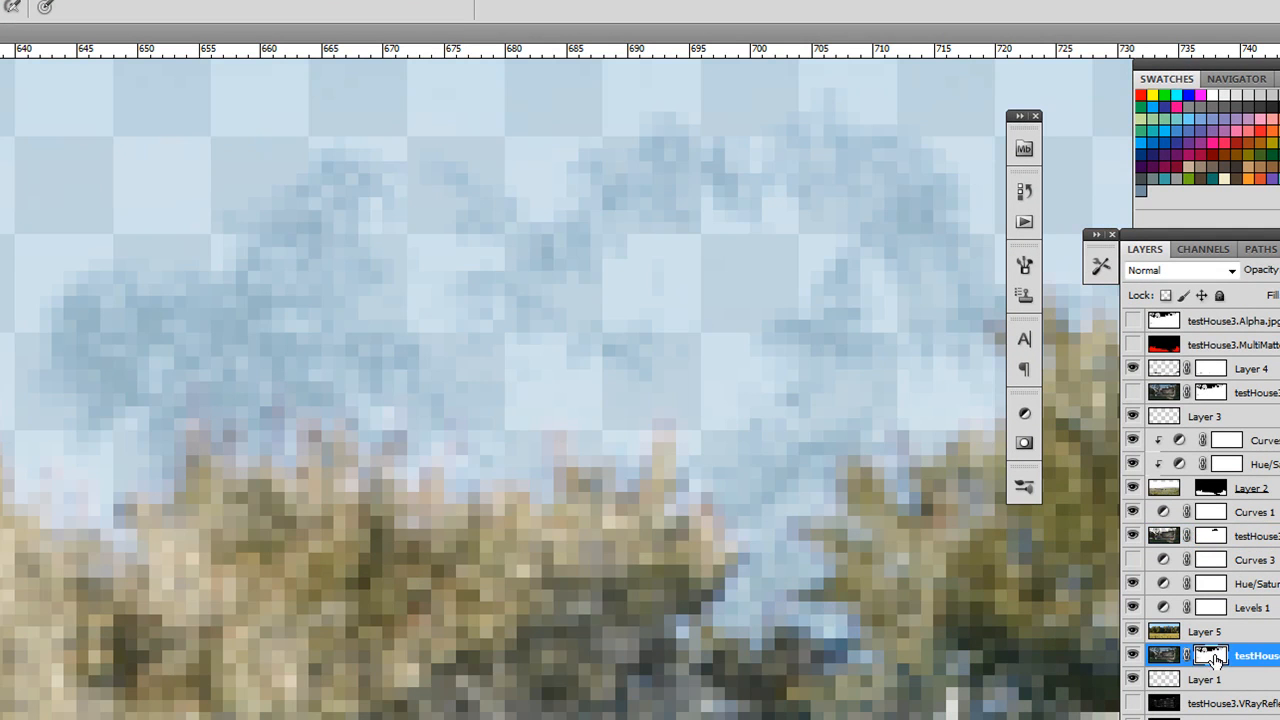
pyautogui.keyDown('shift'); pyautogui.click(1211, 655); pyautogui.keyUp('shift')
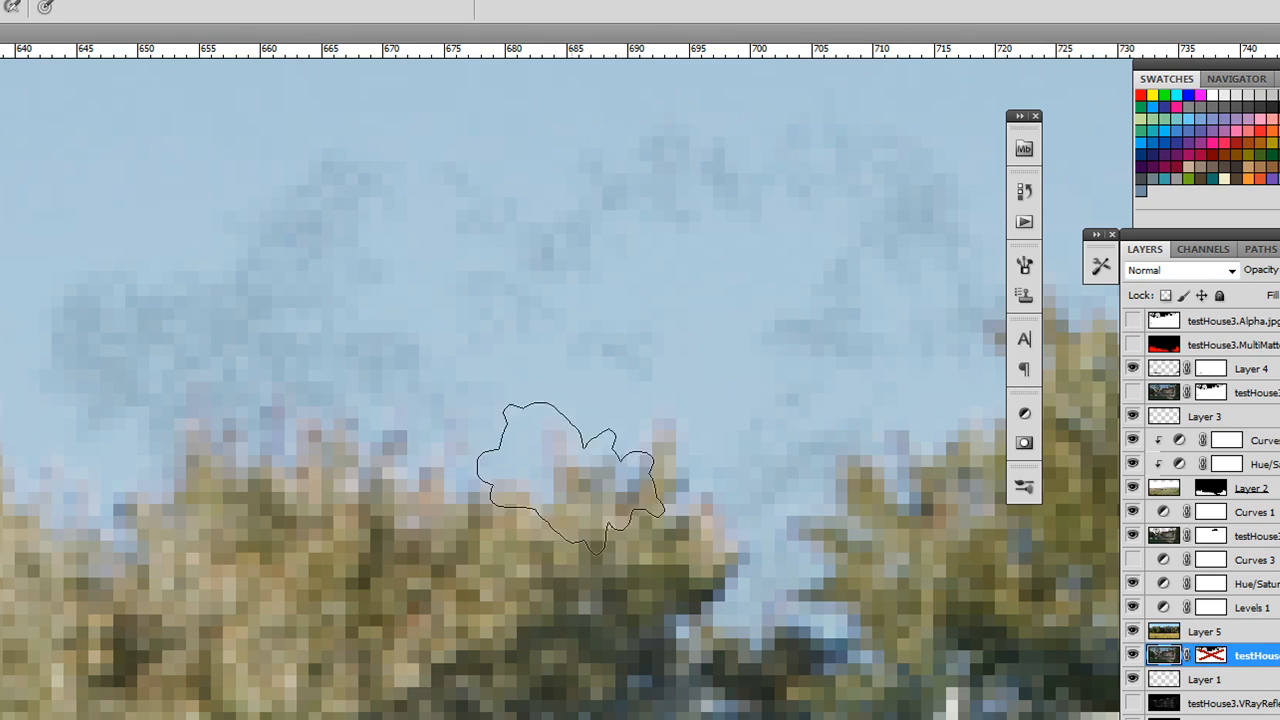
pyautogui.press('z')
pyautogui.moveTo(540, 473); pyautogui.dragTo(471, 486)
pyautogui.press('b')
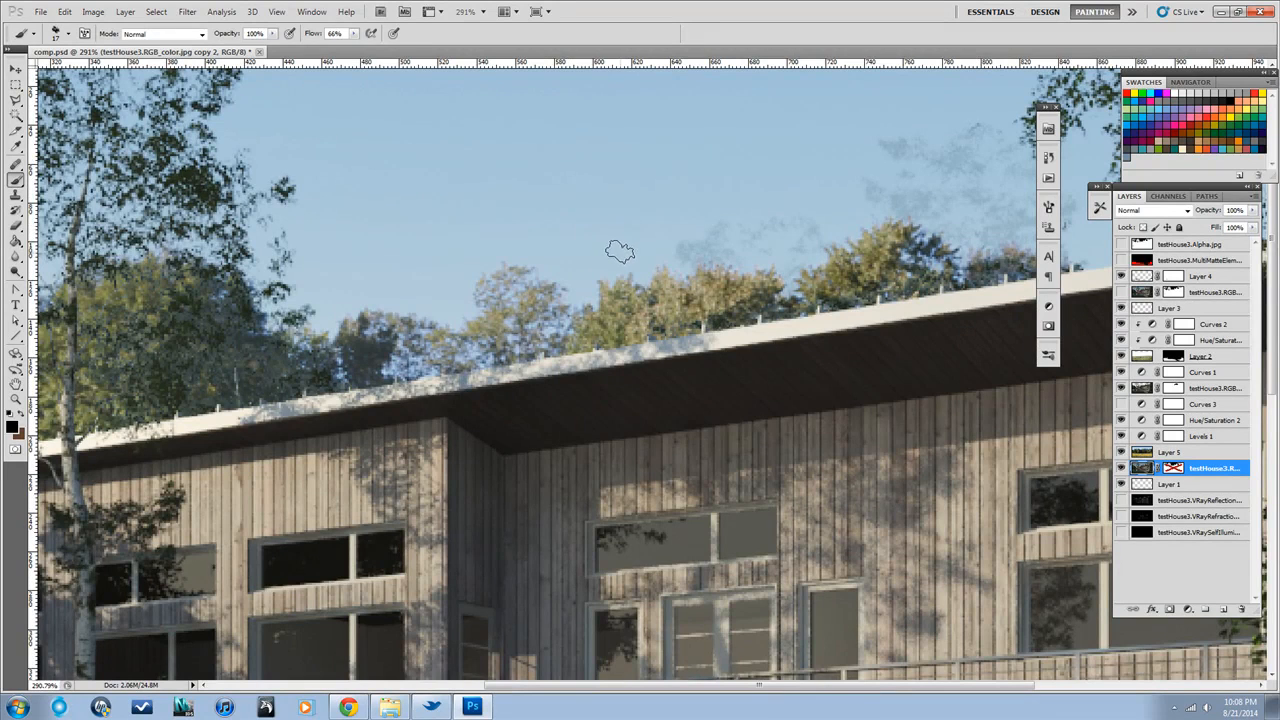
# Set up a soft round brush of 17 px with 0% hardness, using a light sky blue as the foreground colour.
pyautogui.rightClick(16, 183)
pyautogui.click(18, 183)
pyautogui.moveTo(696, 246); pyautogui.dragTo(712, 243)
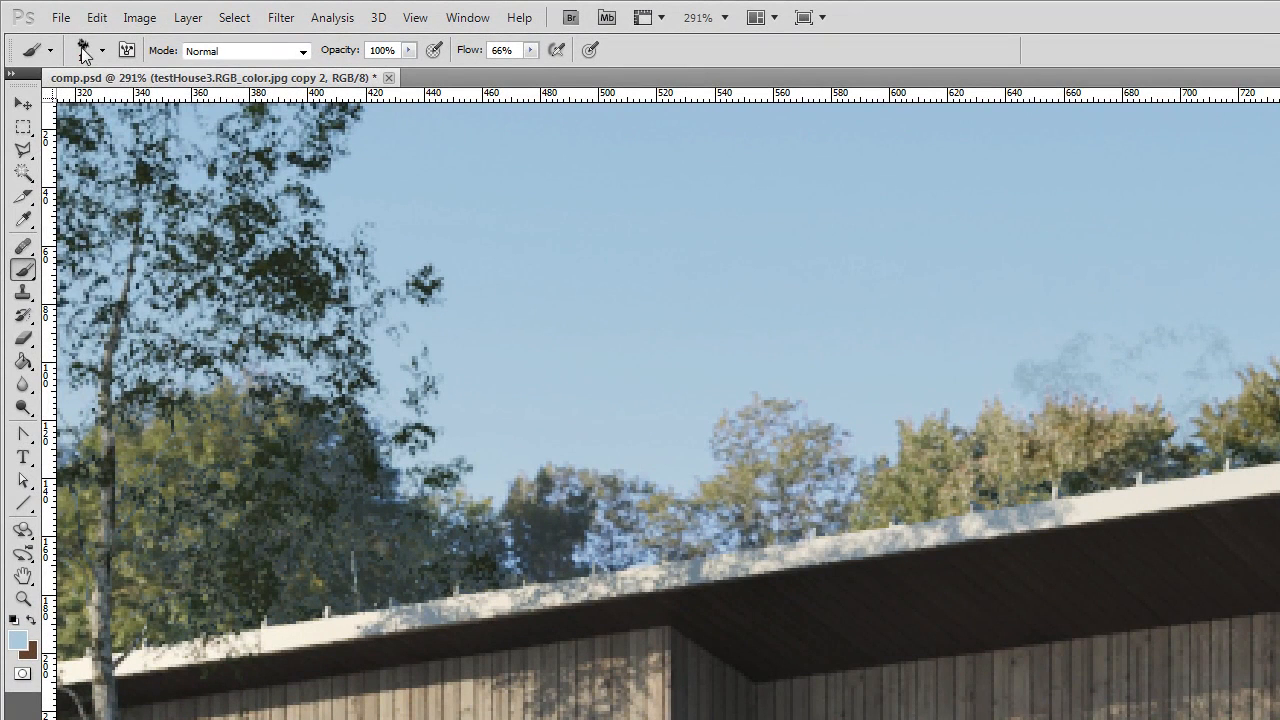
pyautogui.click(84, 54)
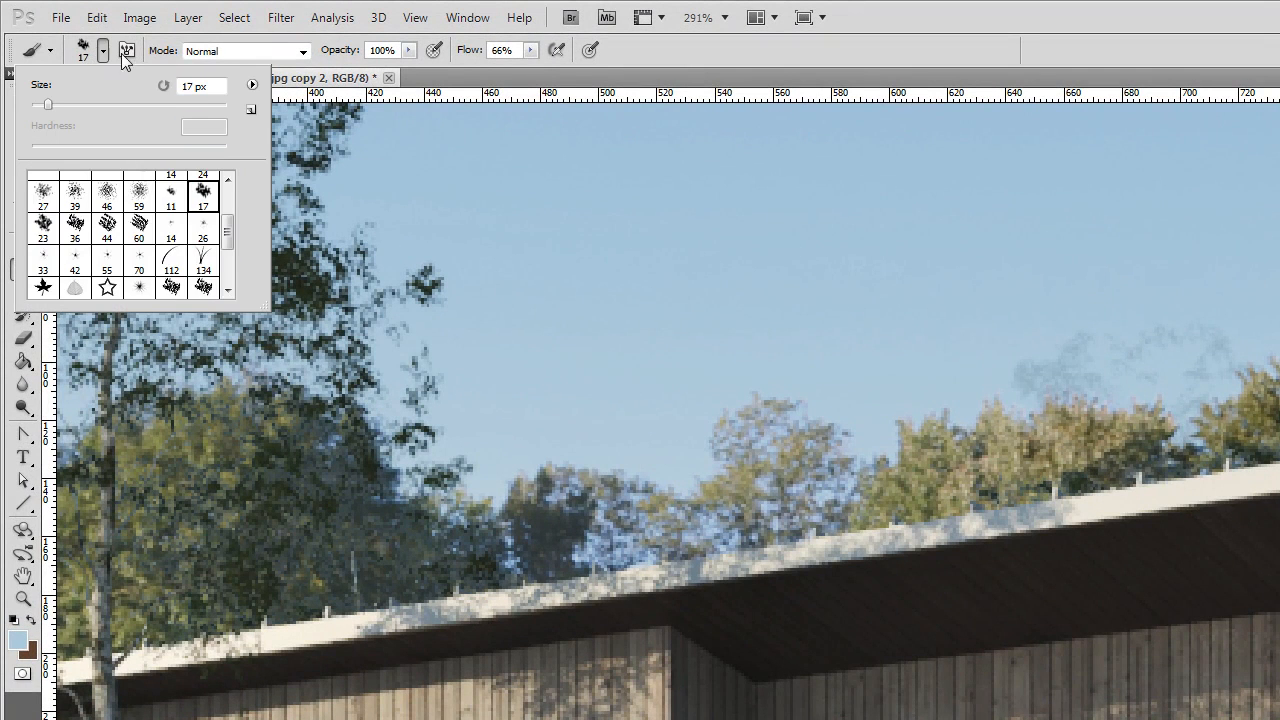
pyautogui.scroll(3, 229, 217)
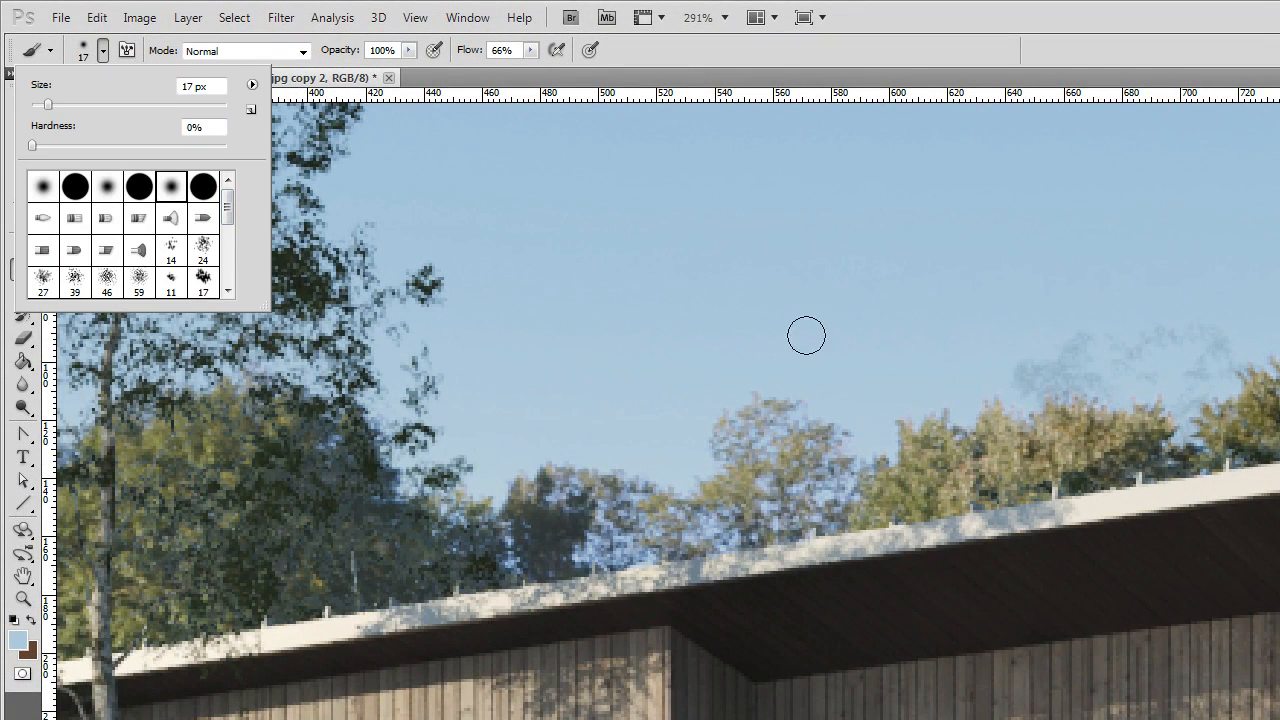
# Paint sampled sky blue over the branch smudges above the middle background trees at 100% opacity, enlarging the brush to 25 px.
pyautogui.click(1014, 367)
pyautogui.keyDown('alt'); pyautogui.click(1000, 366); pyautogui.keyUp('alt')
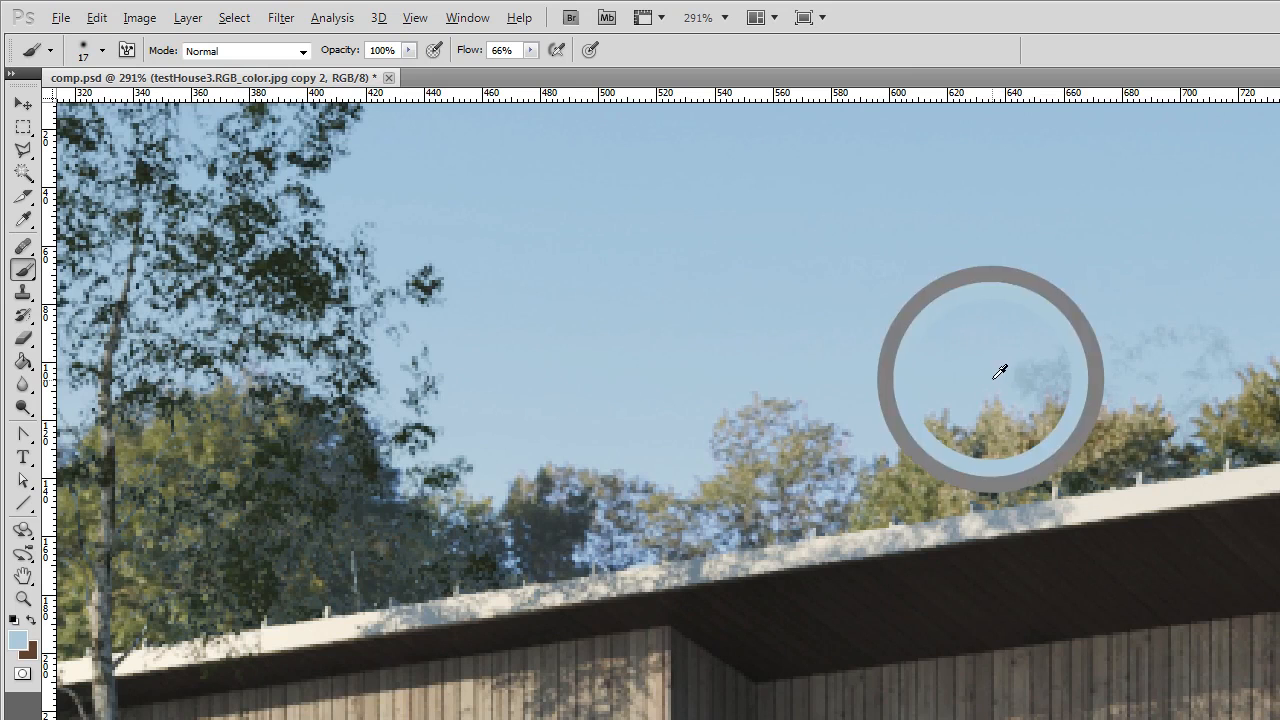
pyautogui.click(1030, 373)
pyautogui.moveTo(1074, 381)
pyautogui.mouseDown()
pyautogui.moveTo(1083, 340)
pyautogui.moveTo(1052, 363)
pyautogui.moveTo(1107, 366)
pyautogui.moveTo(1087, 315)
pyautogui.moveTo(1105, 346)
pyautogui.mouseUp()
pyautogui.press(']')
pyautogui.press(']')
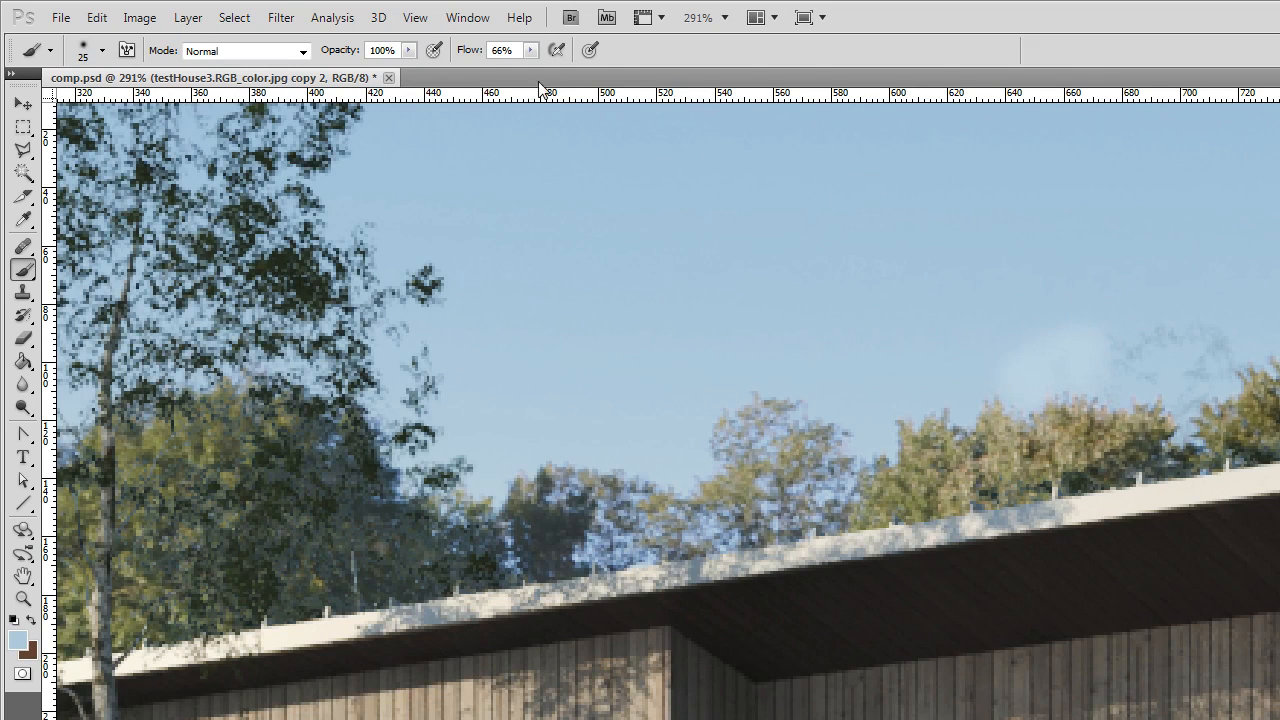
# Lower the brush opacity to 76% and paint sky blue over the remaining smudges toward the large birch with a 40 px brush.
pyautogui.click(408, 50)
pyautogui.moveTo(408, 70); pyautogui.dragTo(385, 70)
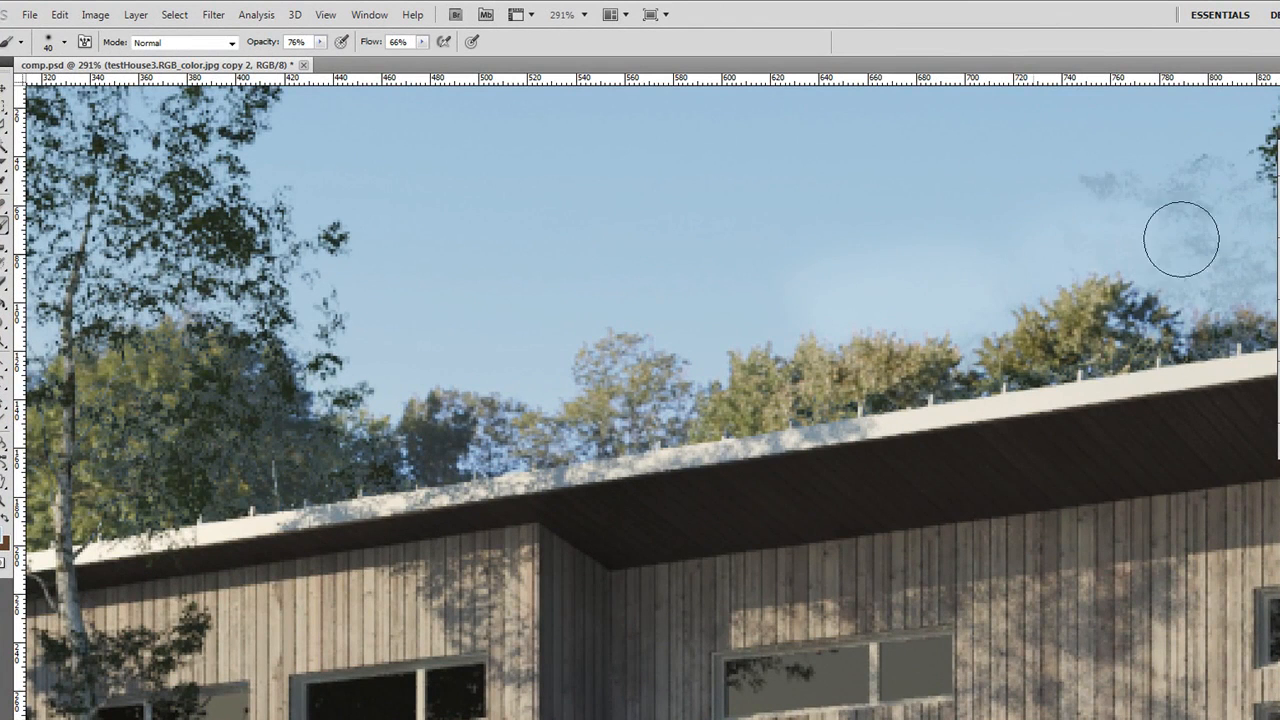
pyautogui.moveTo(1047, 281); pyautogui.dragTo(824, 306)
pyautogui.click(1017, 296)
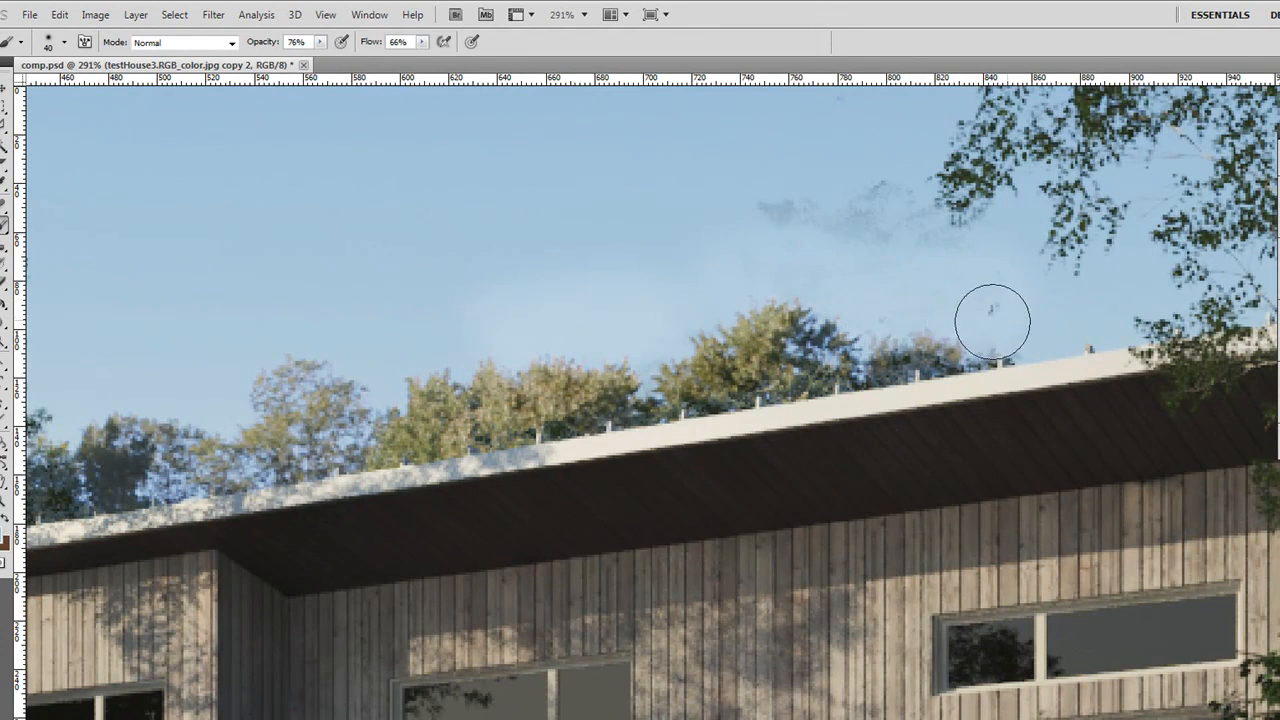
pyautogui.moveTo(1000, 236)
pyautogui.mouseDown()
pyautogui.moveTo(820, 220)
pyautogui.moveTo(779, 244)
pyautogui.mouseUp()
pyautogui.keyDown('alt'); pyautogui.click(686, 228); pyautogui.keyUp('alt')
pyautogui.click(797, 211)
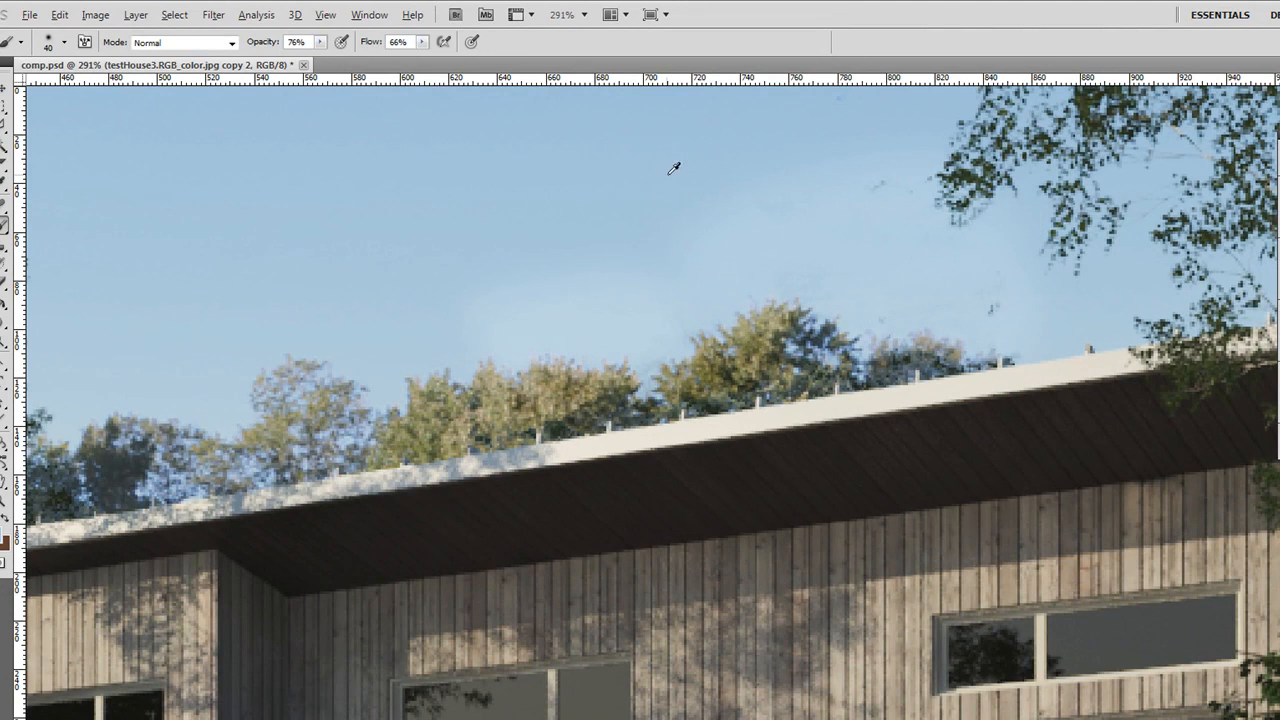
# Enlarge the soft brush further and resample the sky blue to even out the painted sky above the roof.
pyautogui.press(']')
pyautogui.press(']')
pyautogui.press(']')
pyautogui.press(']')
pyautogui.keyDown('alt'); pyautogui.click(699, 231); pyautogui.keyUp('alt')
# Examine the retouched sky and the background trees along the roofline, both in the whole image and close up.
pyautogui.moveTo(719, 232); pyautogui.dragTo(642, 256)
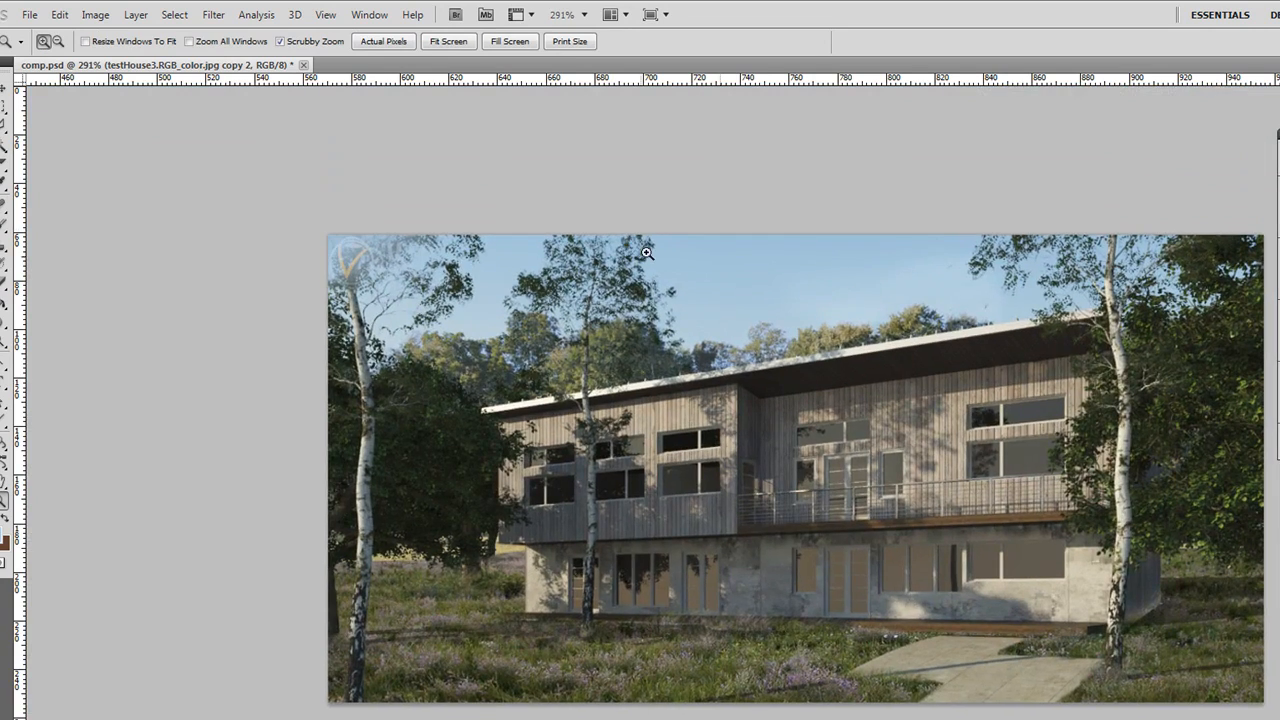
pyautogui.keyDown('alt'); pyautogui.click(1014, 290); pyautogui.keyUp('alt')
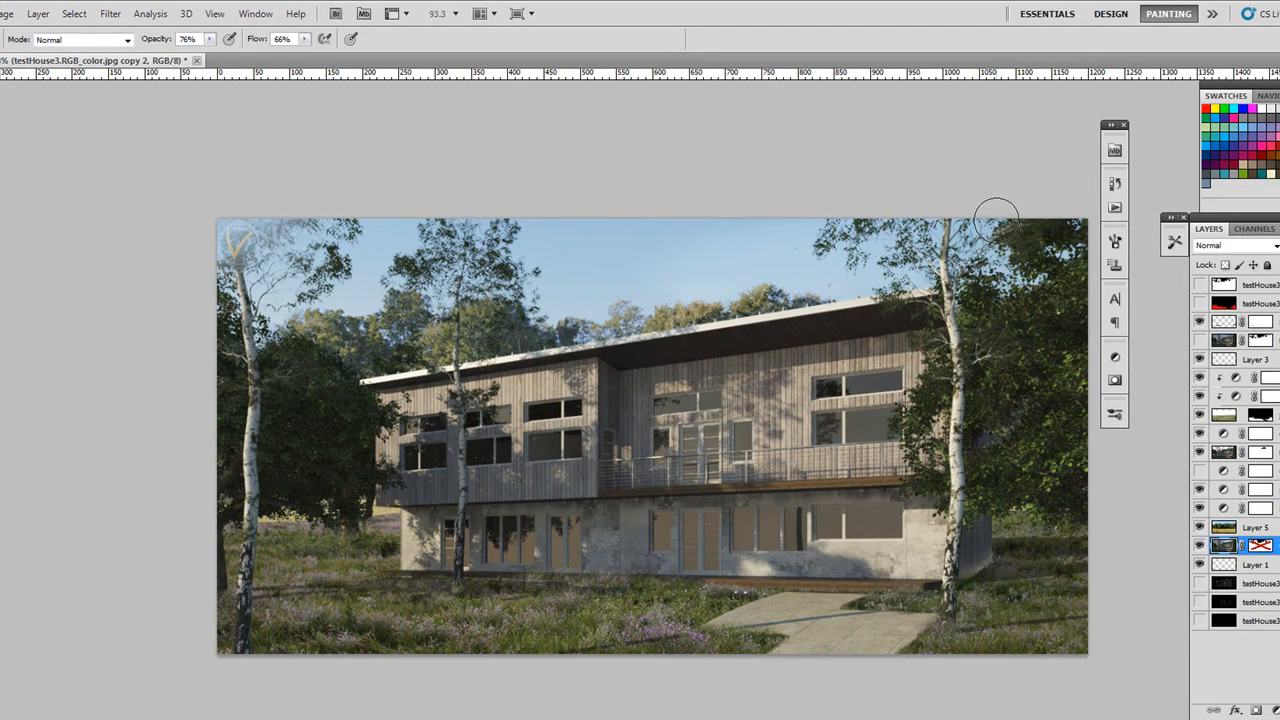
pyautogui.keyDown('ctrl'); pyautogui.keyDown('alt'); pyautogui.click(733, 380); pyautogui.keyUp('alt'); pyautogui.keyUp('ctrl')
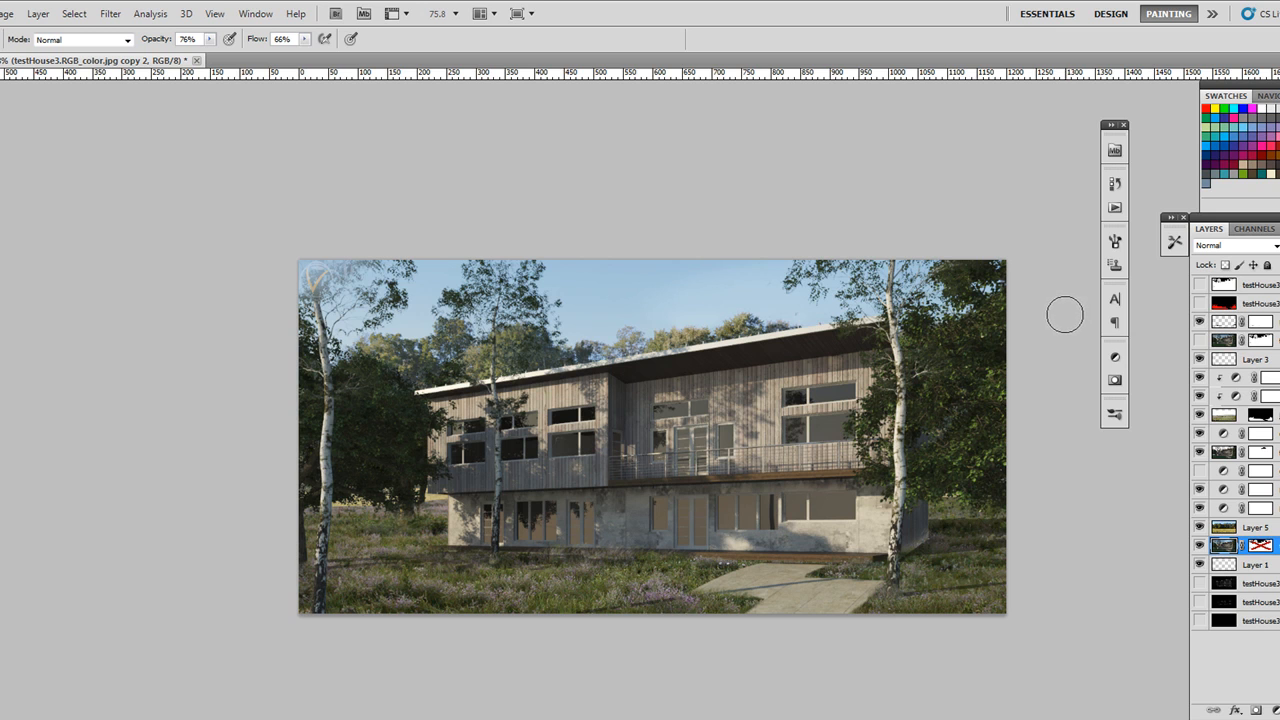
pyautogui.keyDown('ctrl'); pyautogui.click(286, 410); pyautogui.keyUp('ctrl')
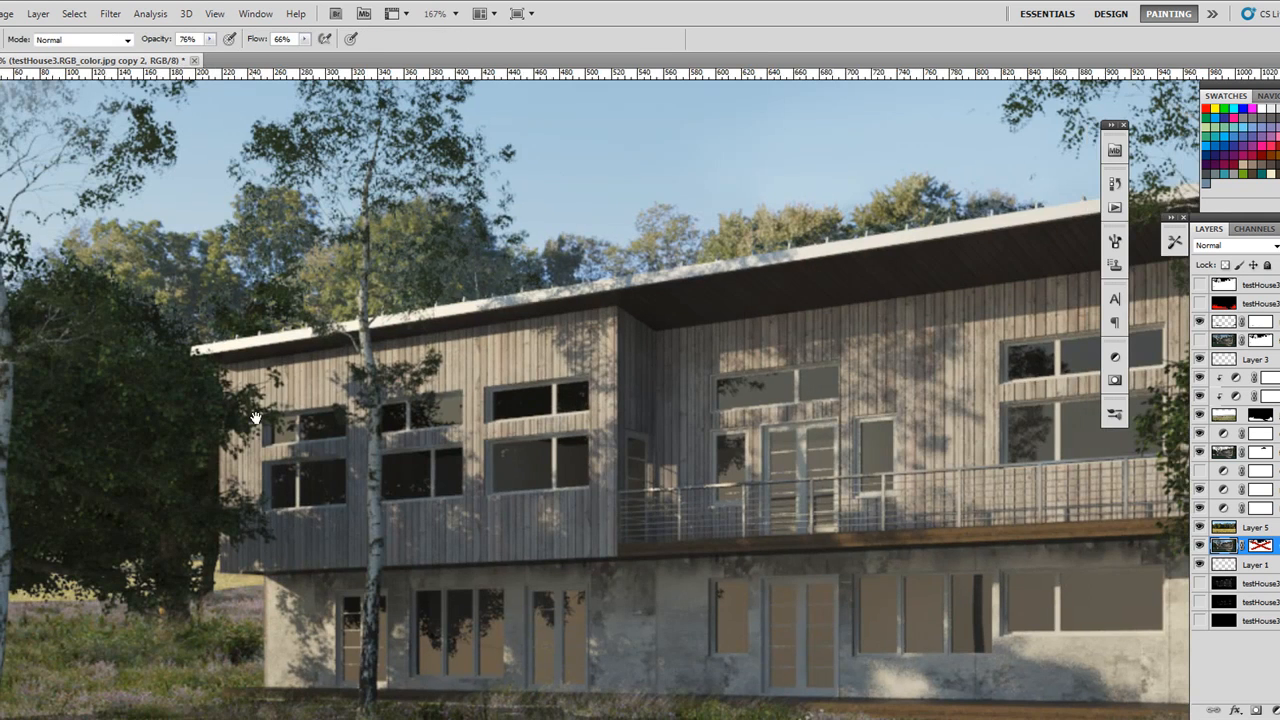
pyautogui.moveTo(286, 410); pyautogui.dragTo(281, 406)
pyautogui.hotkey('ctrl', 'r')
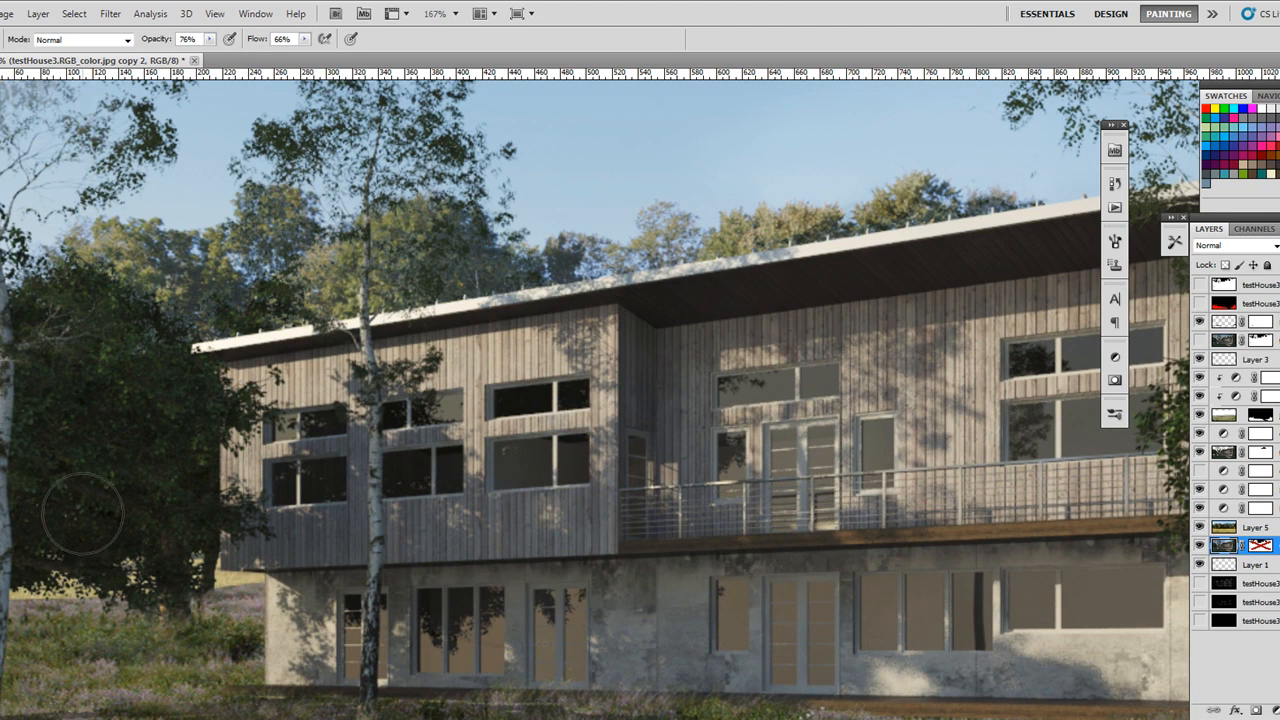
pyautogui.hotkey('ctrl', 'space')
pyautogui.moveTo(400, 454)
pyautogui.mouseDown()
pyautogui.moveTo(351, 431)
pyautogui.moveTo(366, 425)
pyautogui.mouseUp()
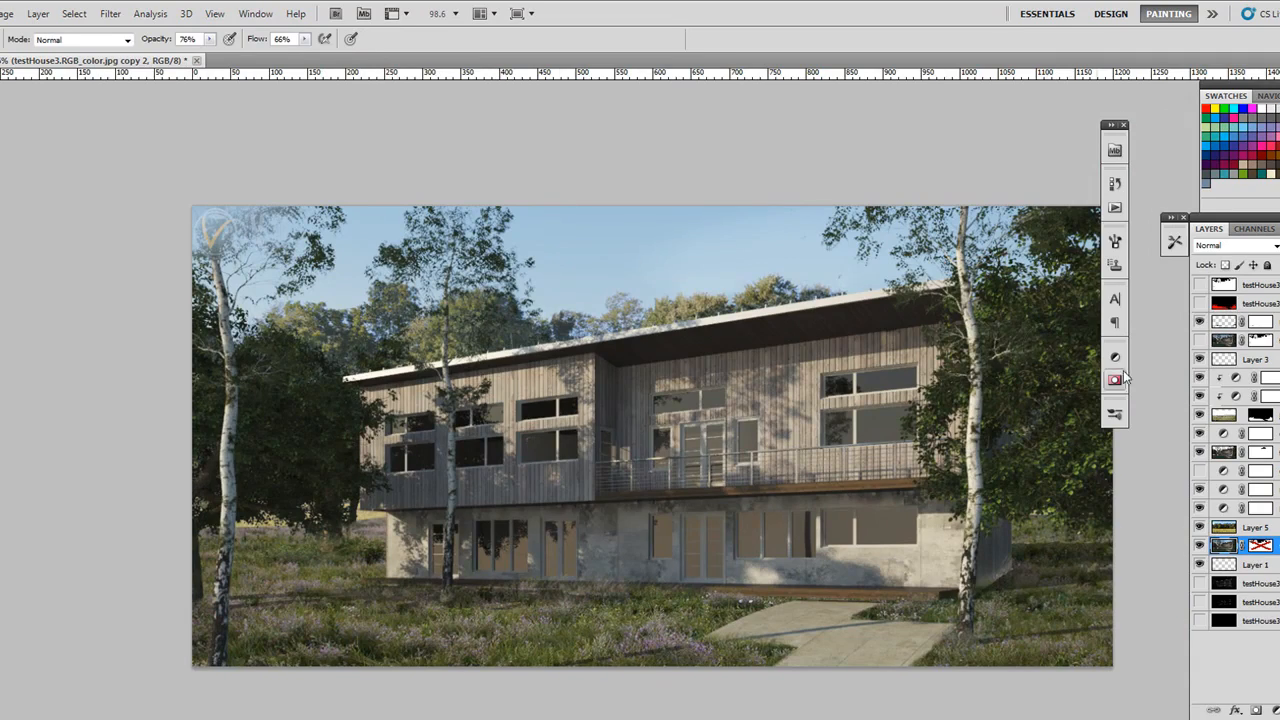